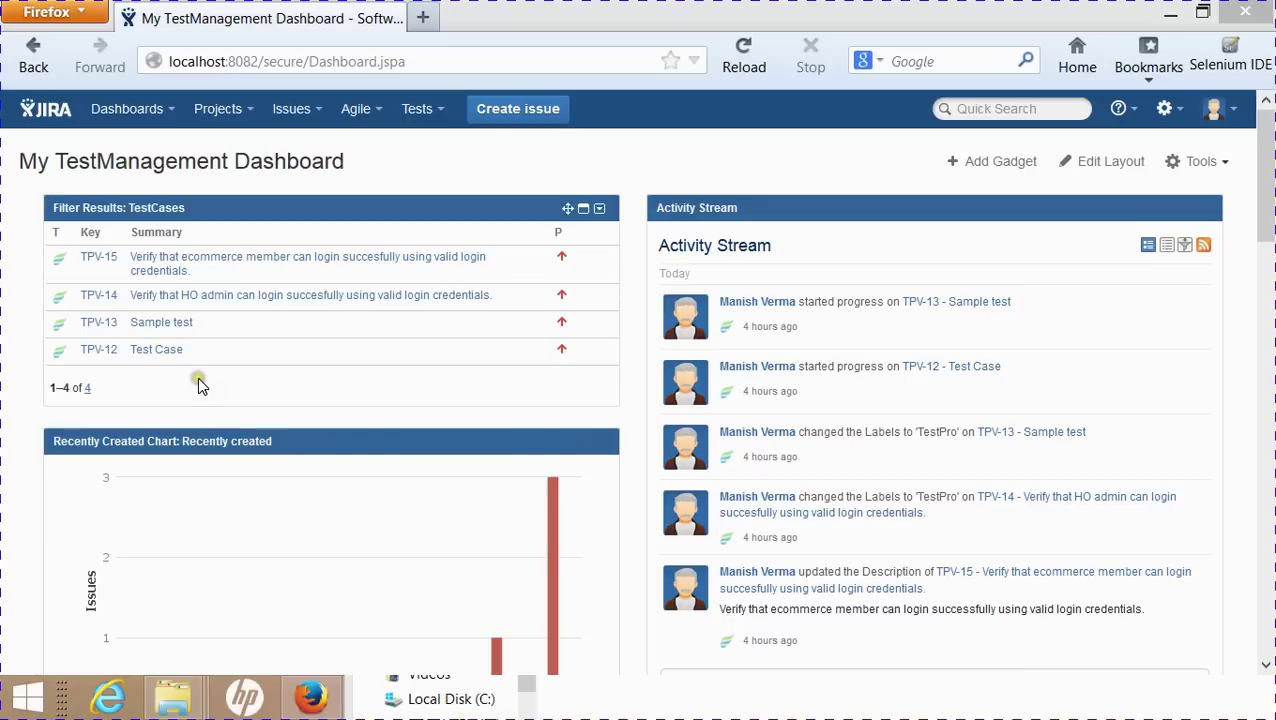
Step: Open the Projects dropdown from the My TestManagement Dashboard header
left_click(253, 115)
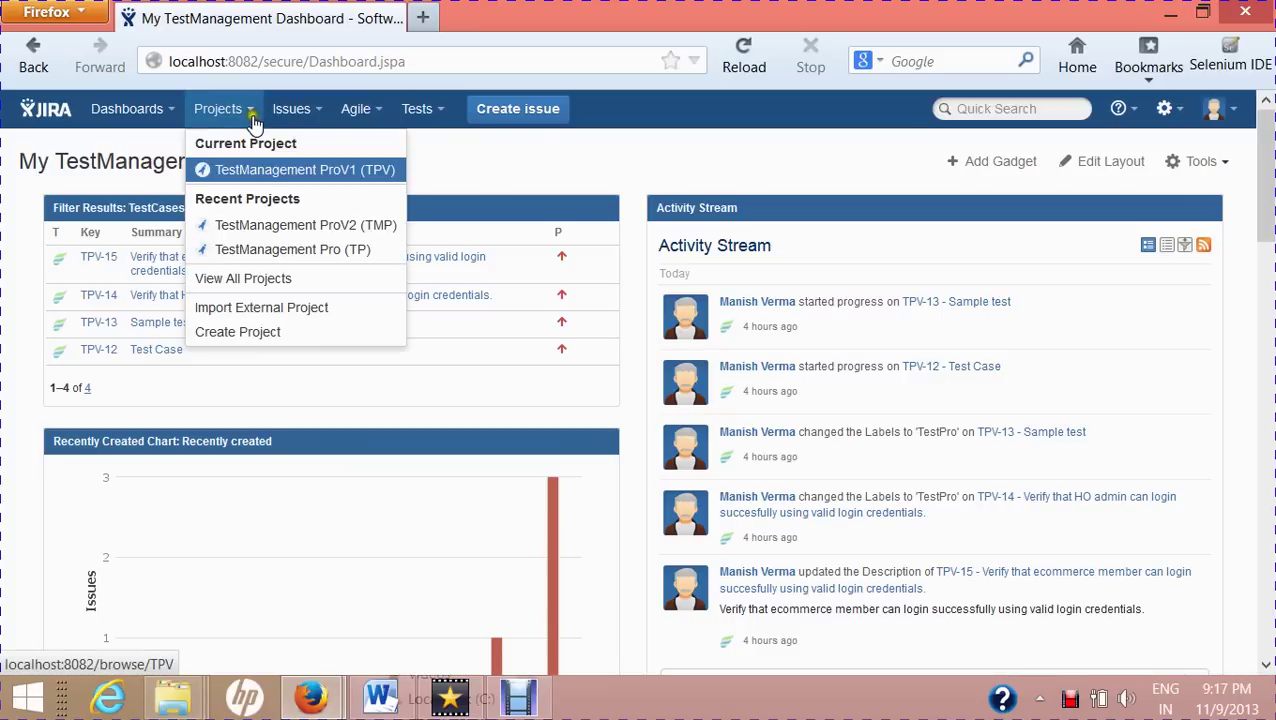
Step: Open the TestManagement ProV1 (TPV) project and go to its test cycles
left_click(303, 176)
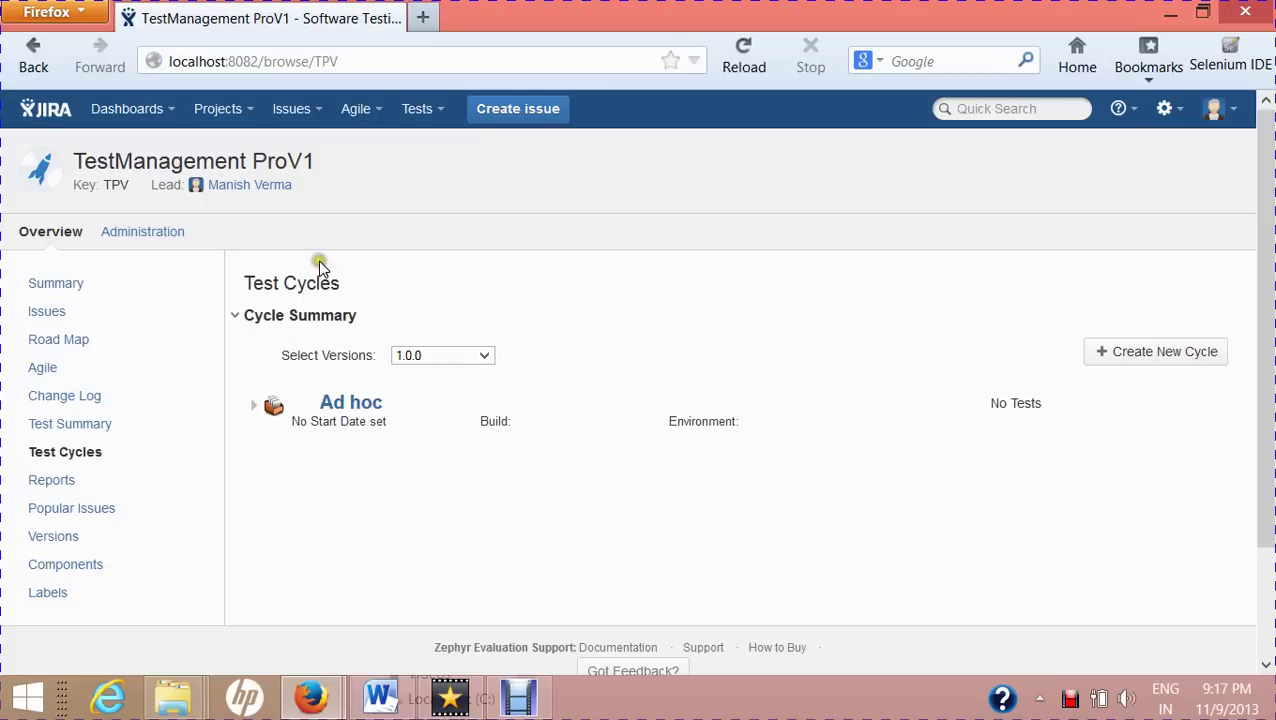
left_click(66, 456)
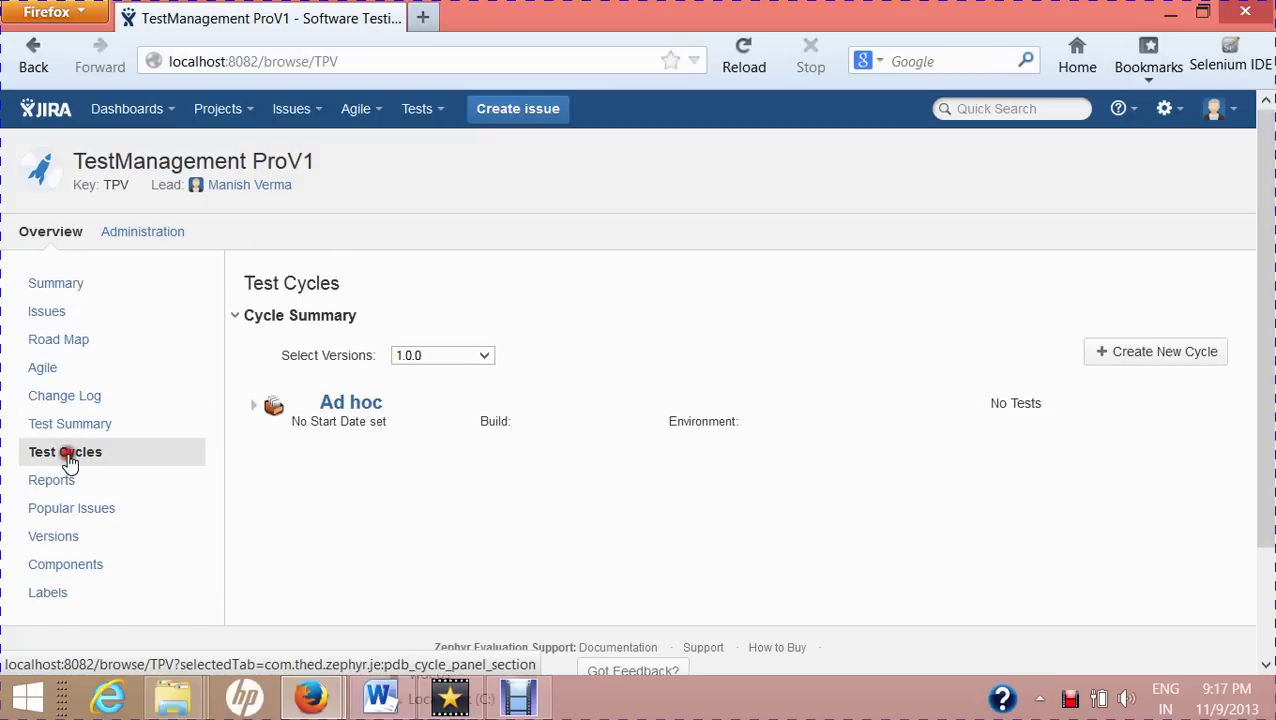
left_click(78, 228)
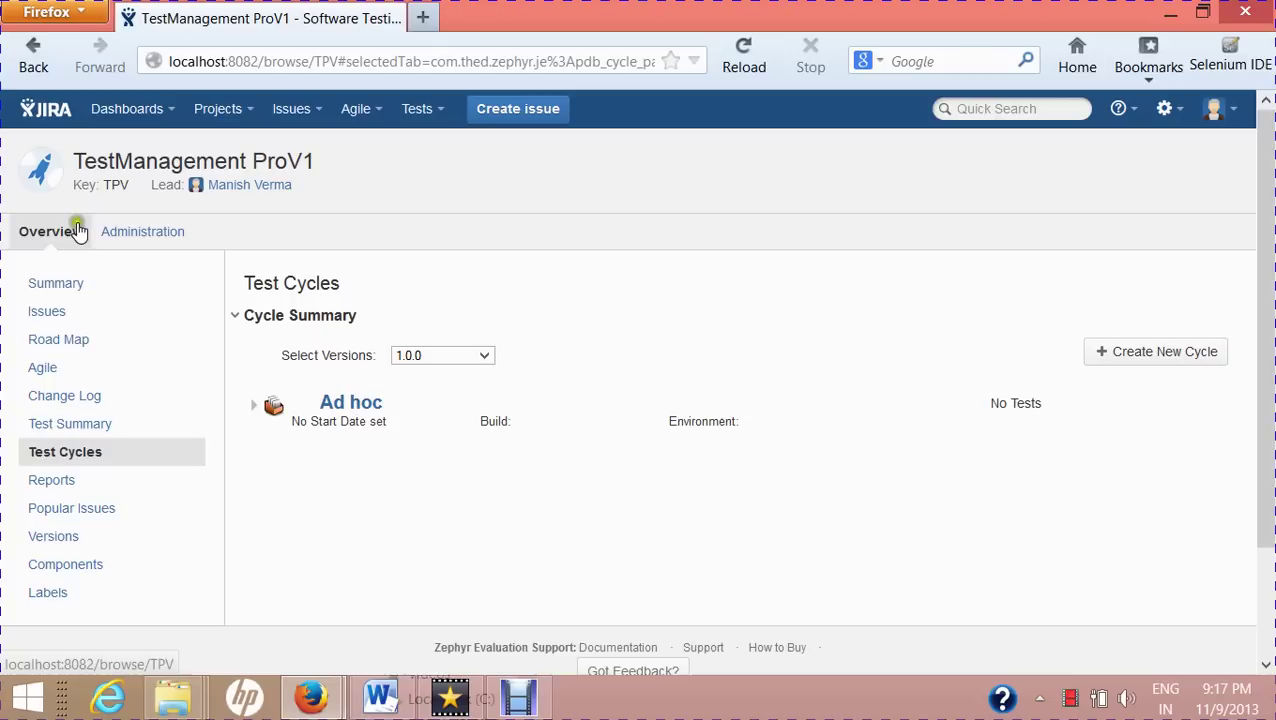
left_click(83, 453)
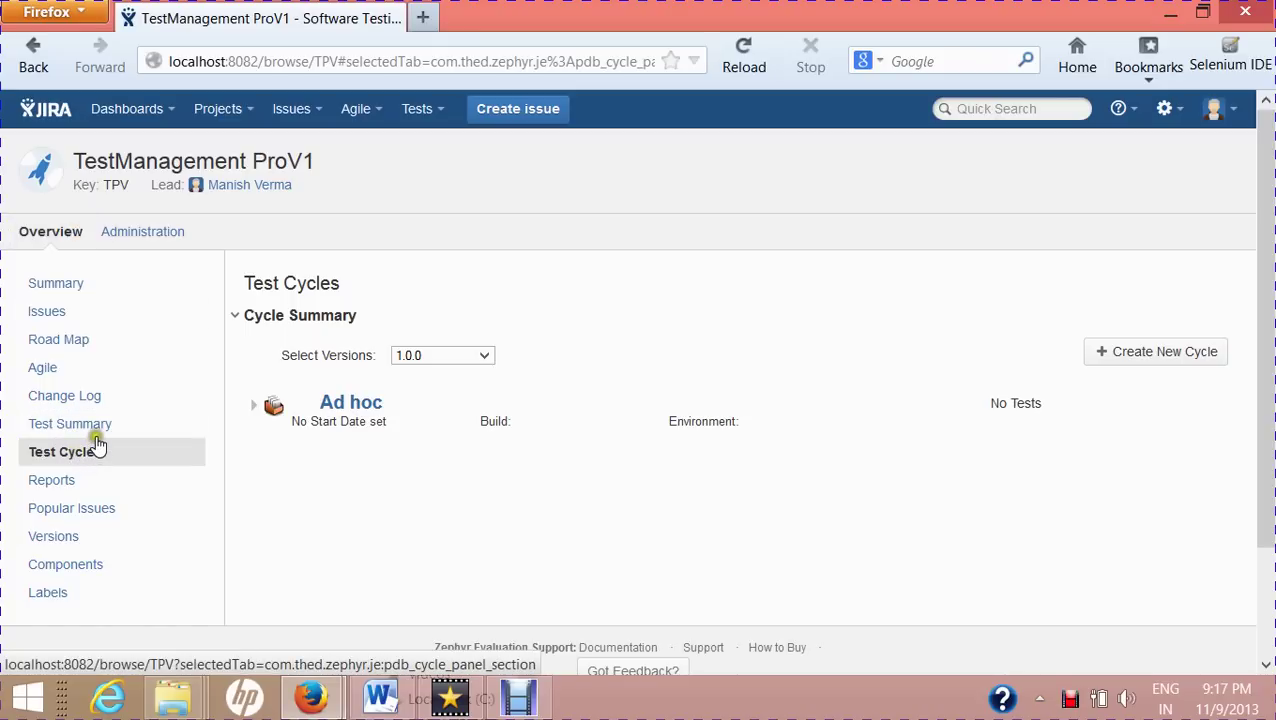
Step: Go to test cycle planning and keep version 1.0.0 selected
left_click(444, 110)
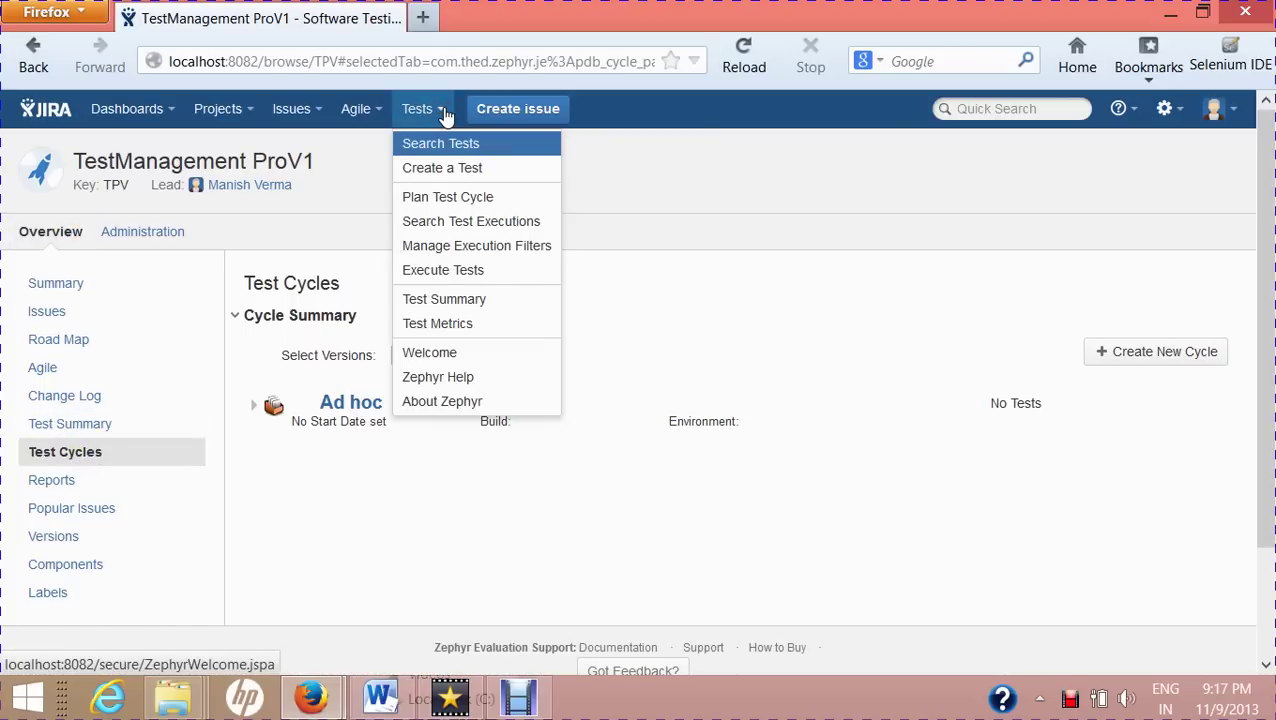
left_click(443, 200)
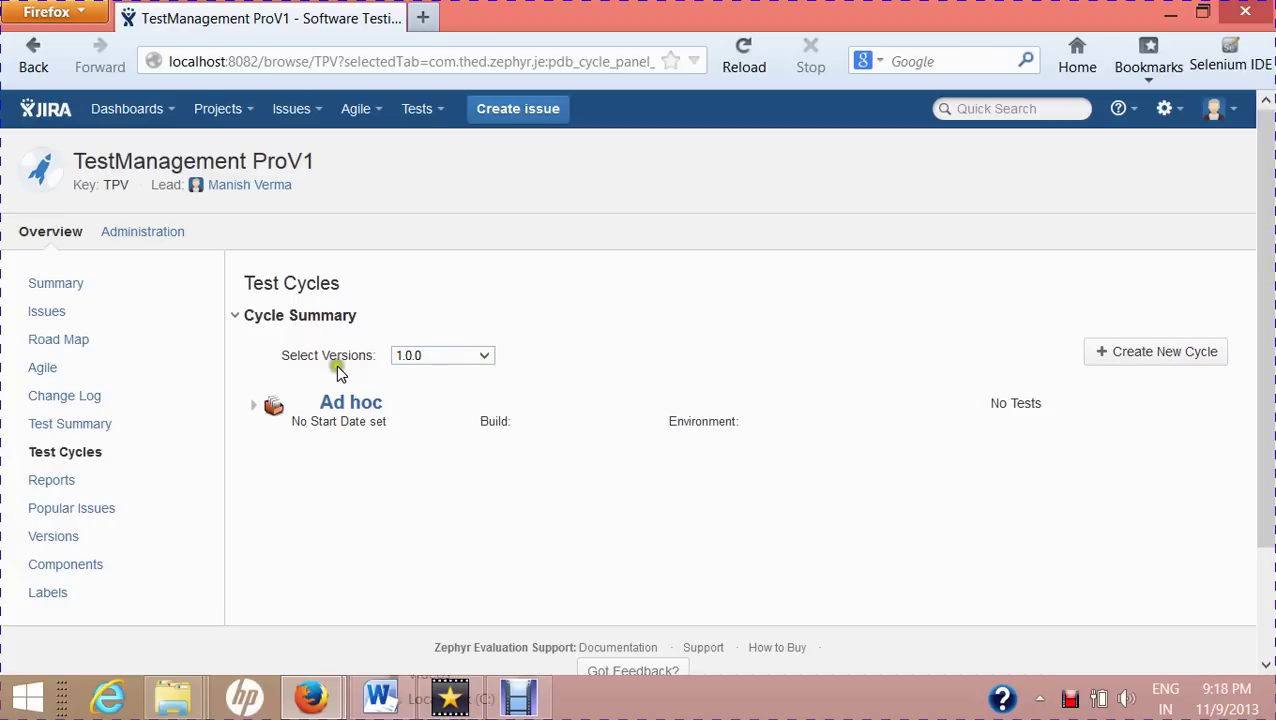
left_click(485, 357)
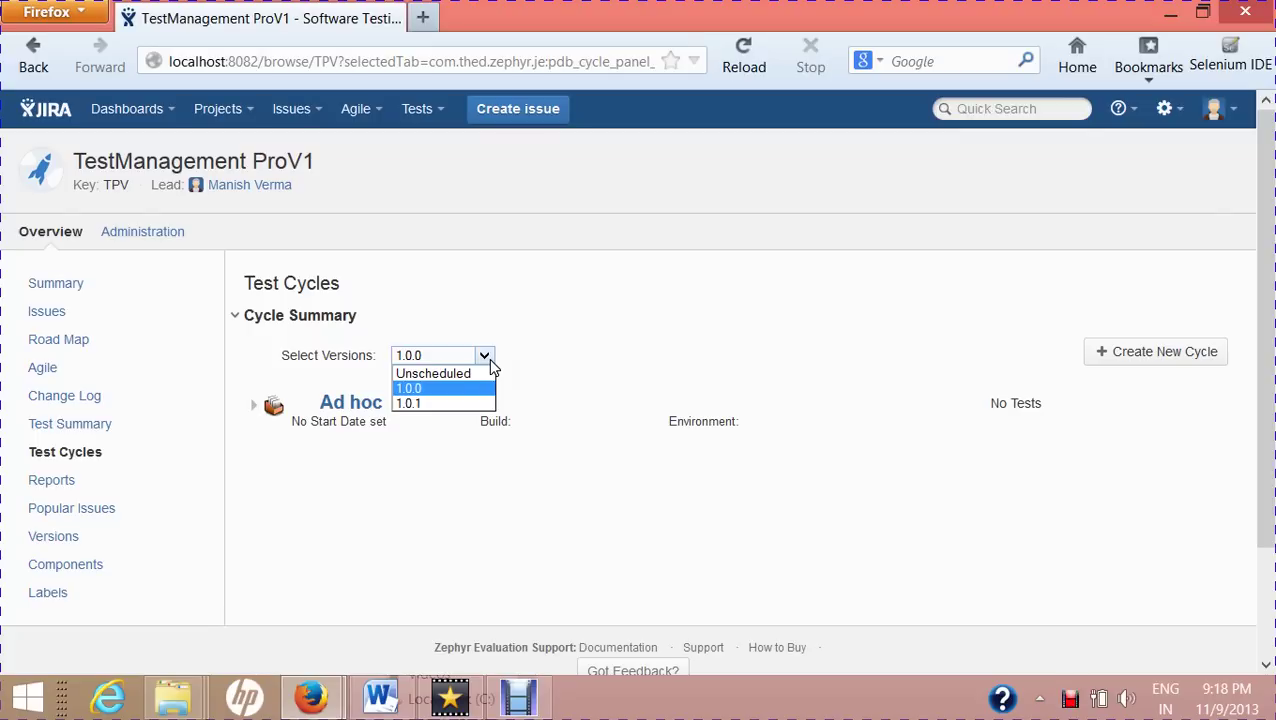
left_click(481, 391)
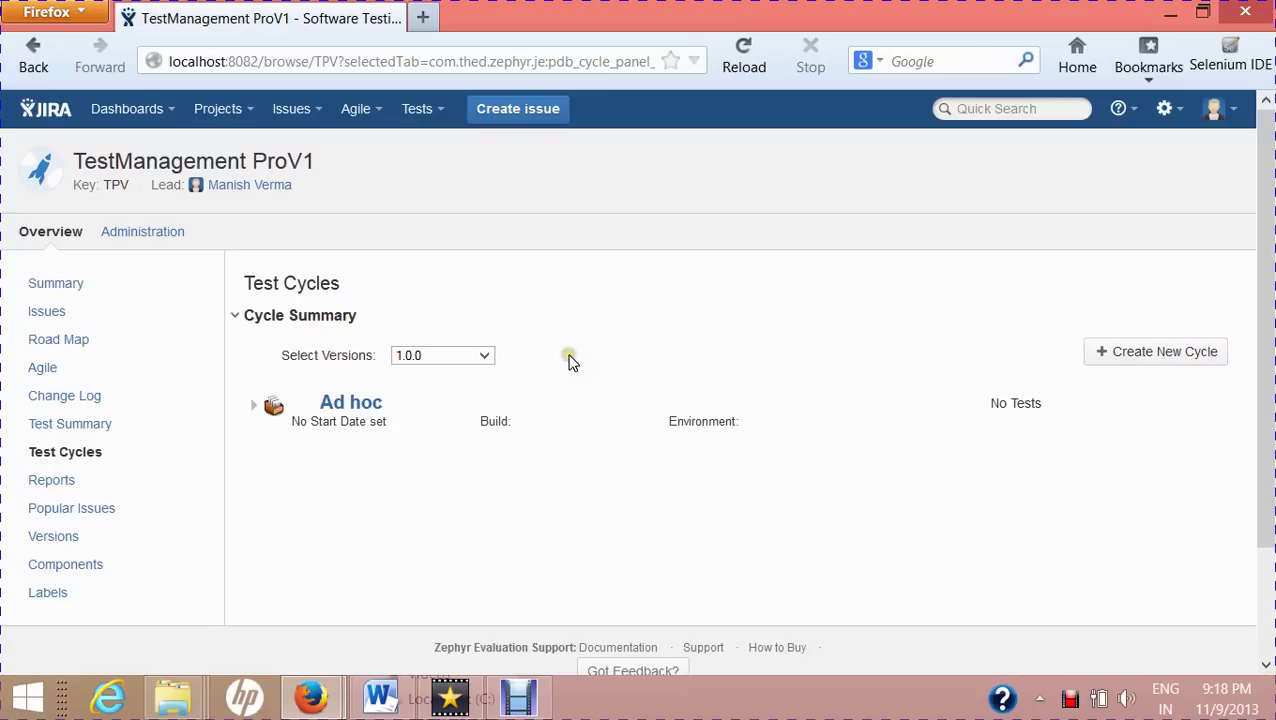
Step: Create a new cycle named 'Functional Testing' with a draft description about Admin functionality
left_click(1179, 358)
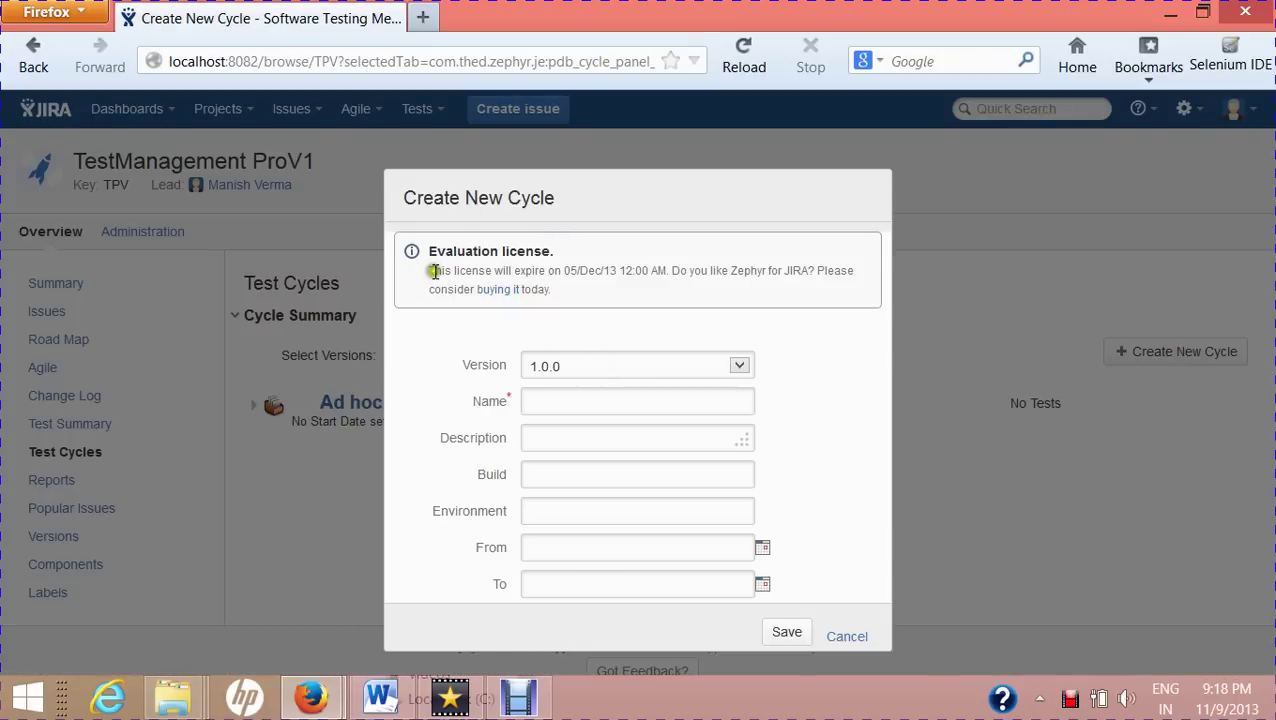
left_click(555, 396)
type("Functional Testing")
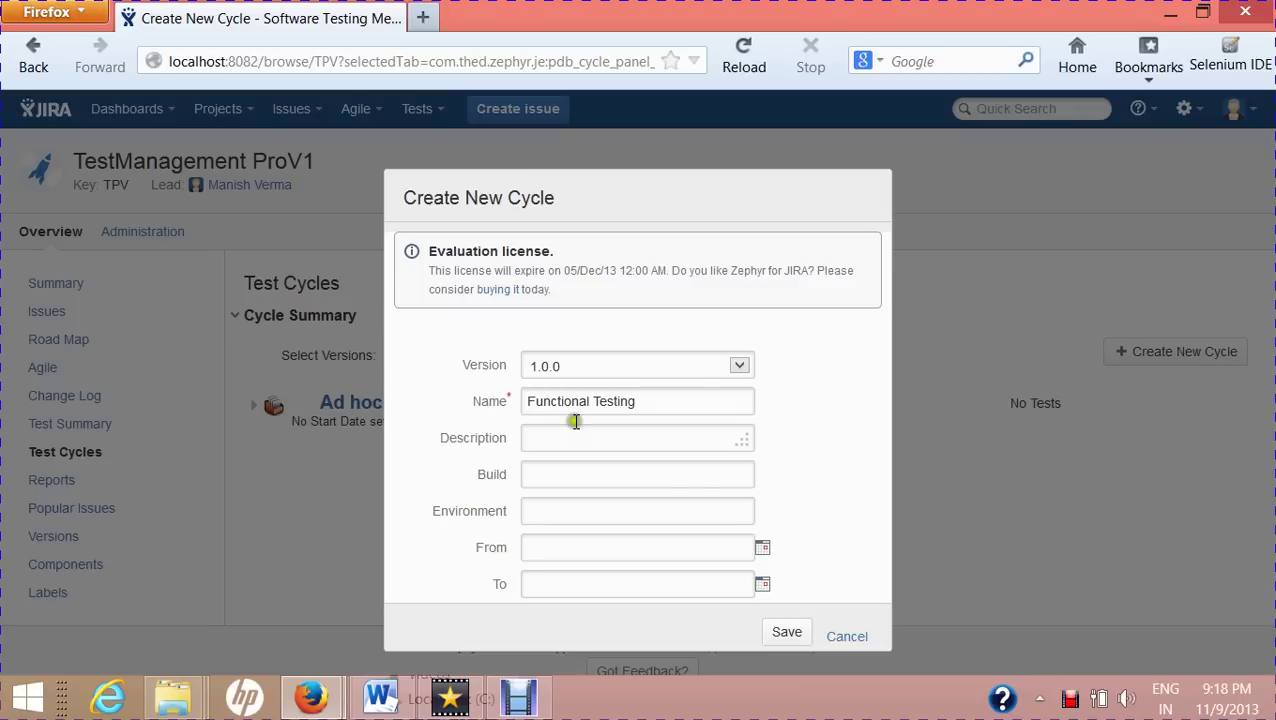
left_click(568, 442)
type("Functional T")
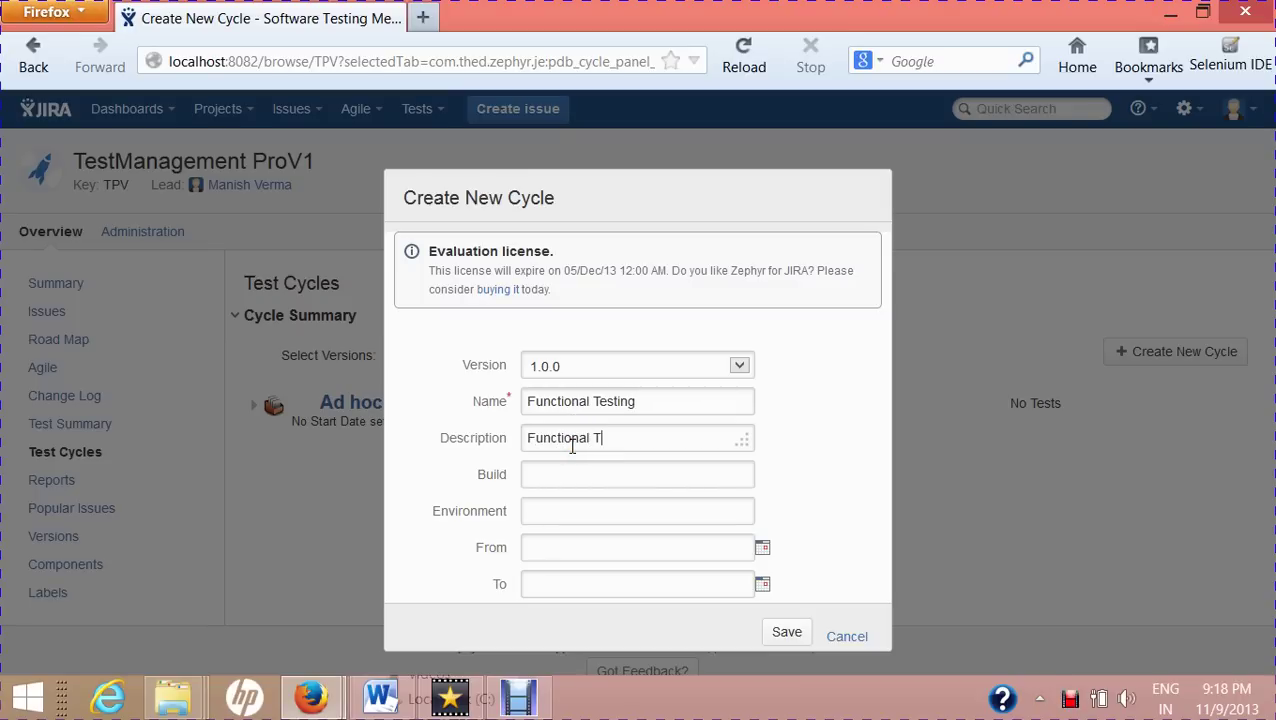
type("esting of Admin func")
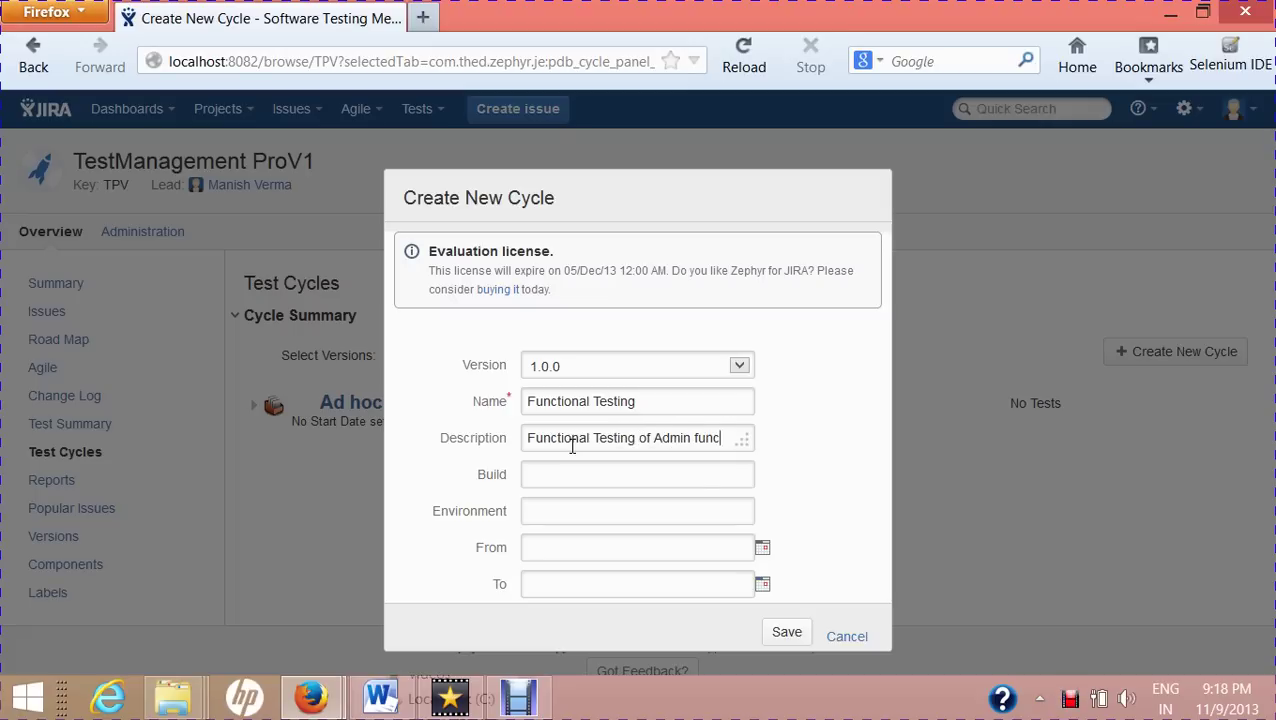
type("tionality")
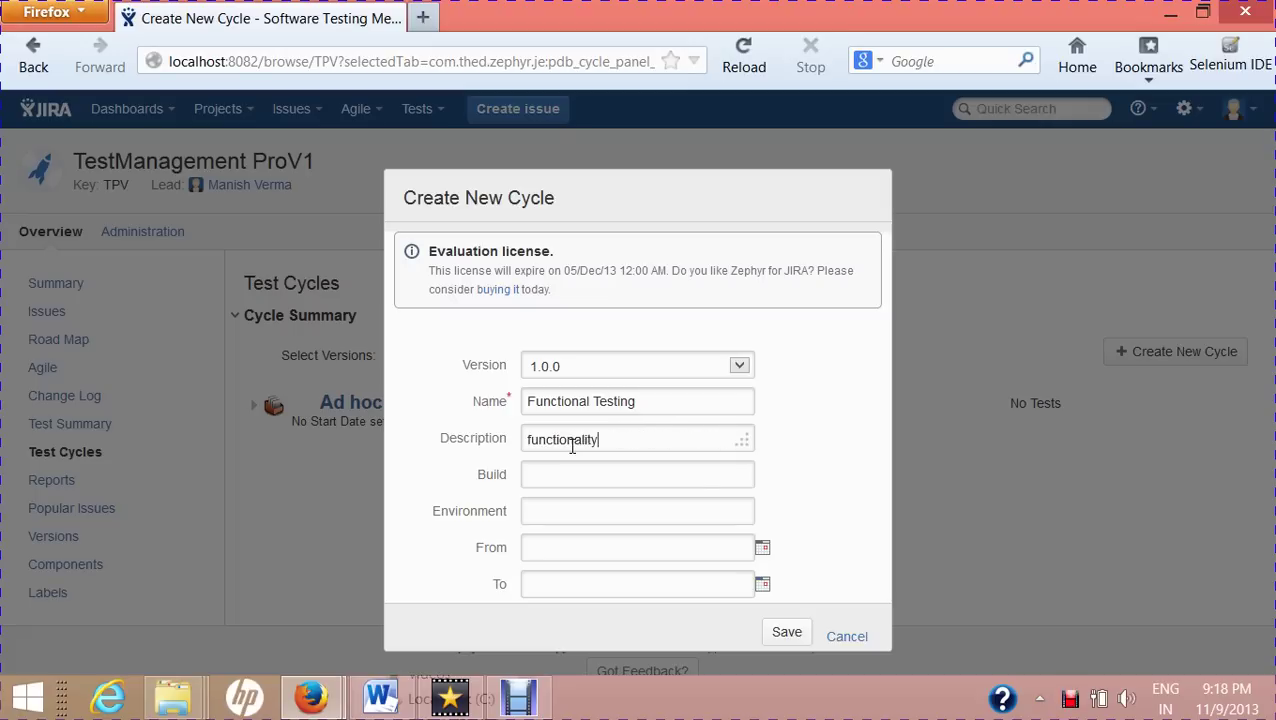
Step: Correct the description to read 'Functional Testing of Admin module'
left_click(580, 441)
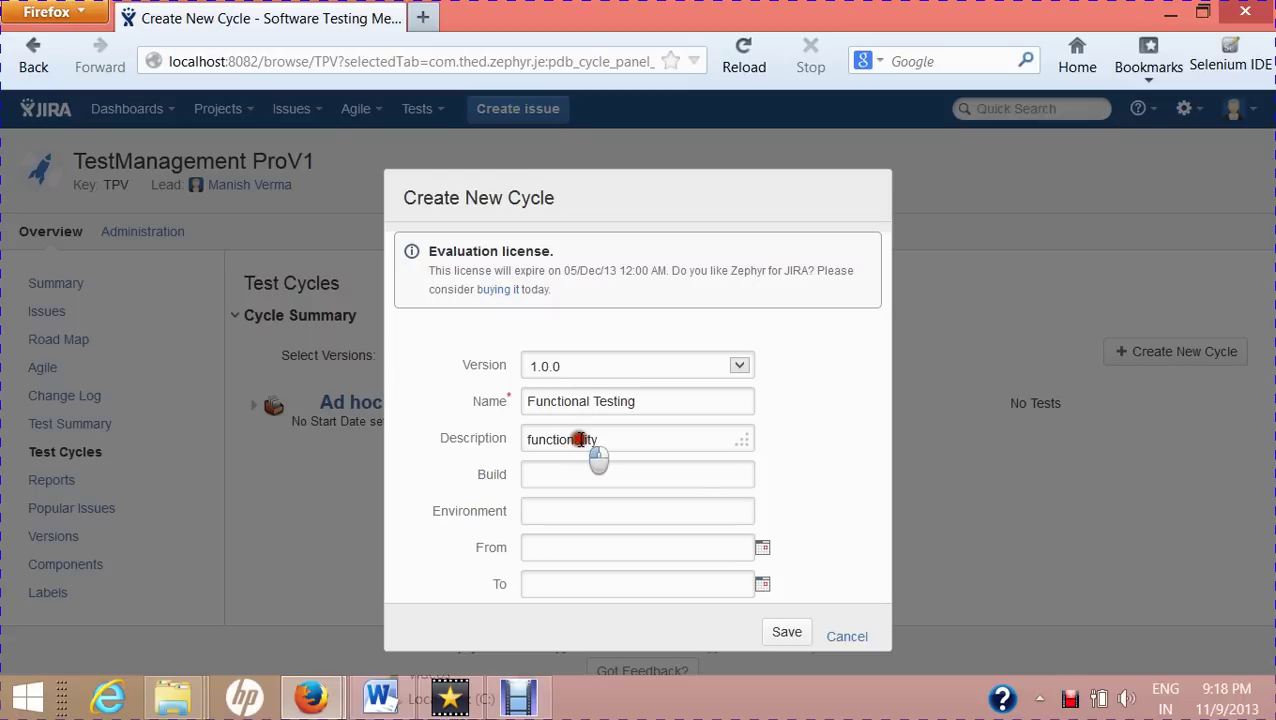
key("Up")
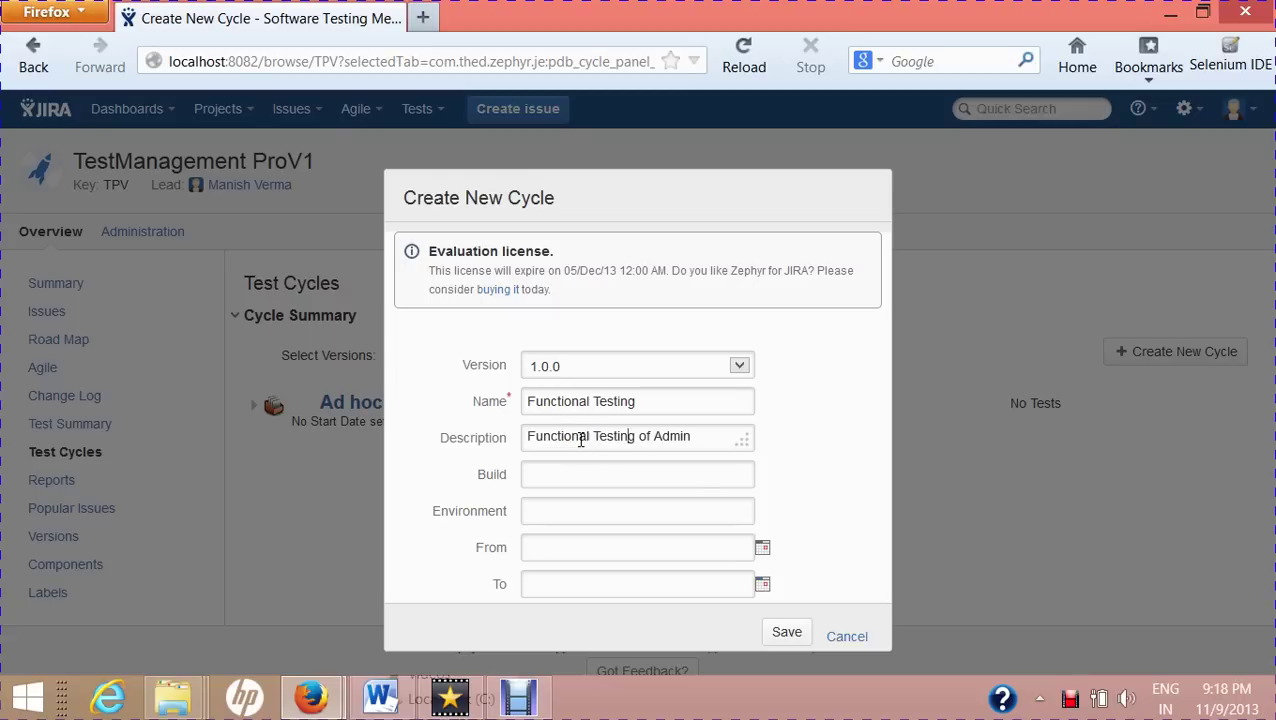
left_click(688, 436)
key("Down")
key("End")
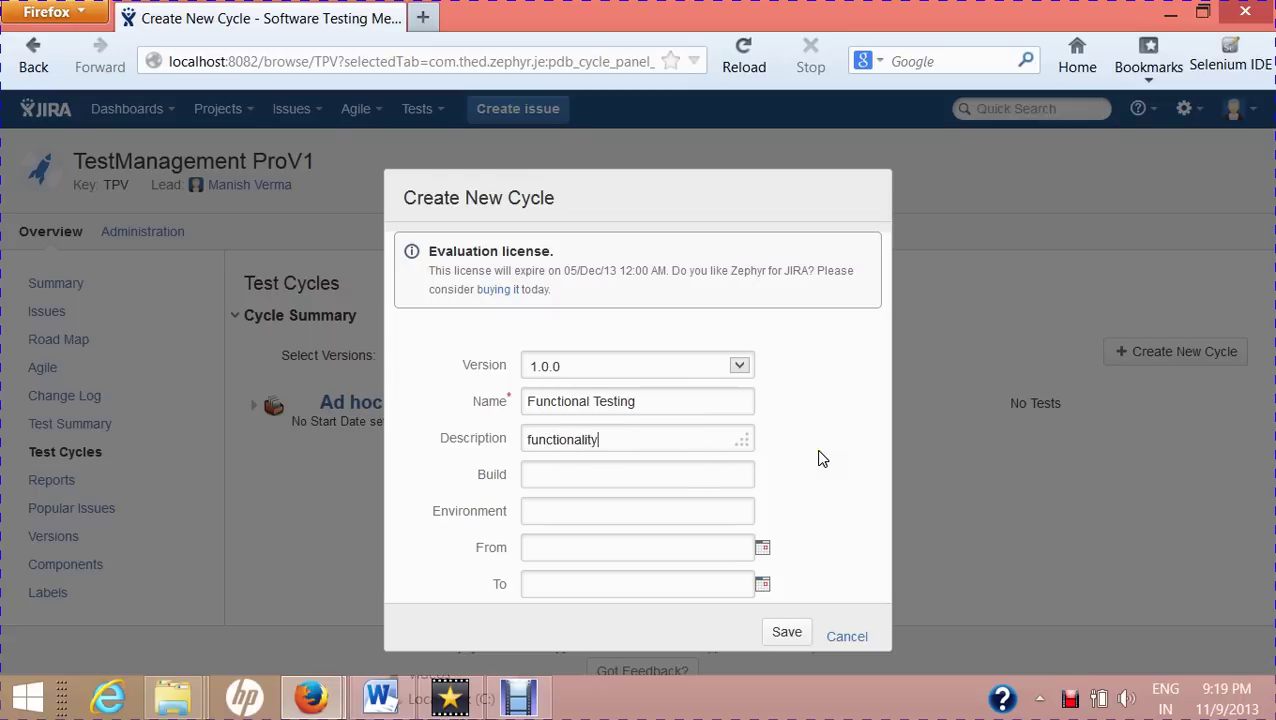
key("BackSpace")
key("BackSpace")
key("BackSpace")
key("BackSpace")
key("BackSpace")
key("BackSpace")
key("BackSpace")
key("BackSpace")
key("BackSpace")
key("BackSpace")
key("BackSpace")
key("BackSpace")
key("BackSpace")
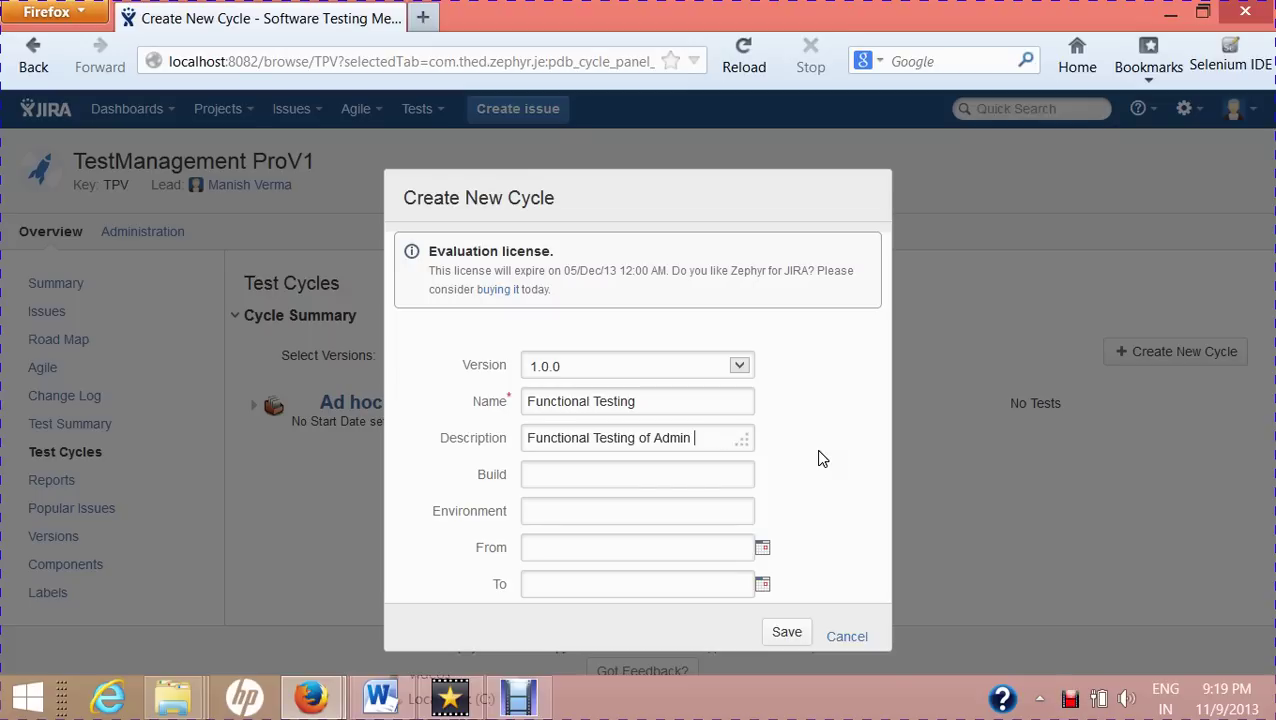
type("module")
Step: Enter build 1.0.0.1 and environment 'Win 7 Pro + FF20' for the cycle
left_click(695, 472)
type("1.0.01")
key("BackSpace")
type(".1")
left_click(565, 518)
type("Win 7 Pro")
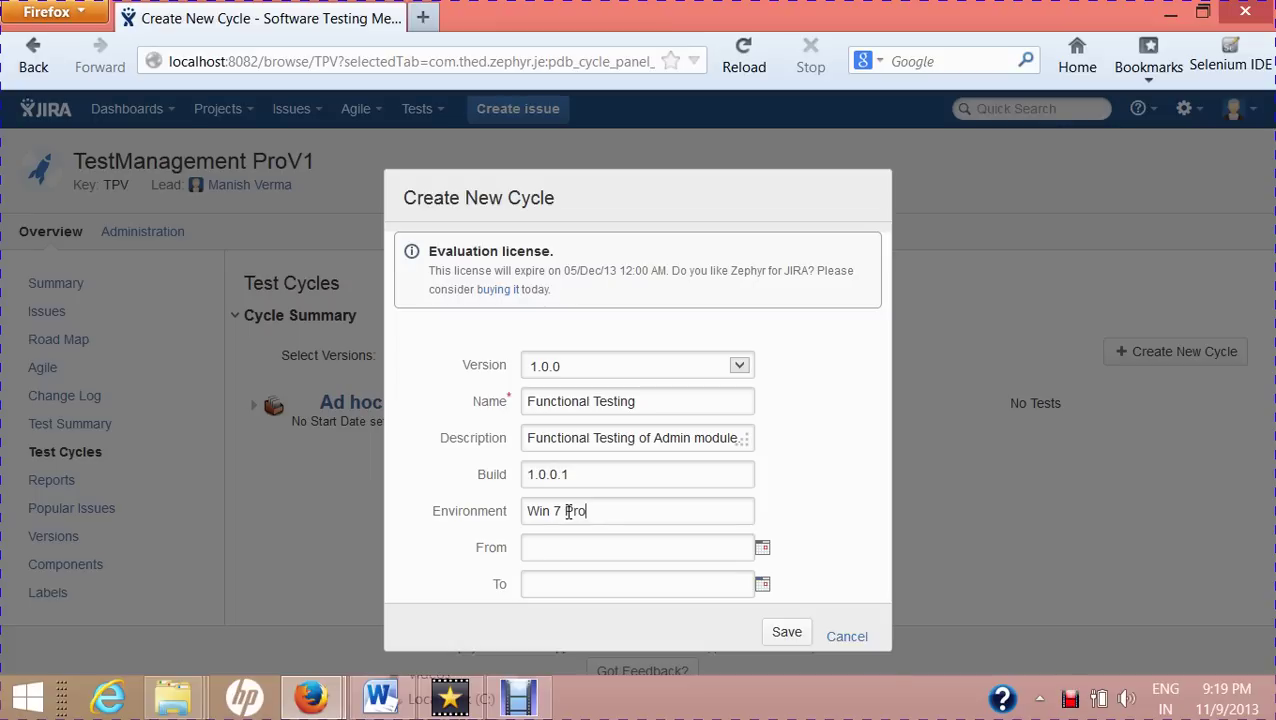
type(" + FF20")
Step: Set the cycle dates from 15 Nov to 29 Nov 2013 and save it
left_click(763, 550)
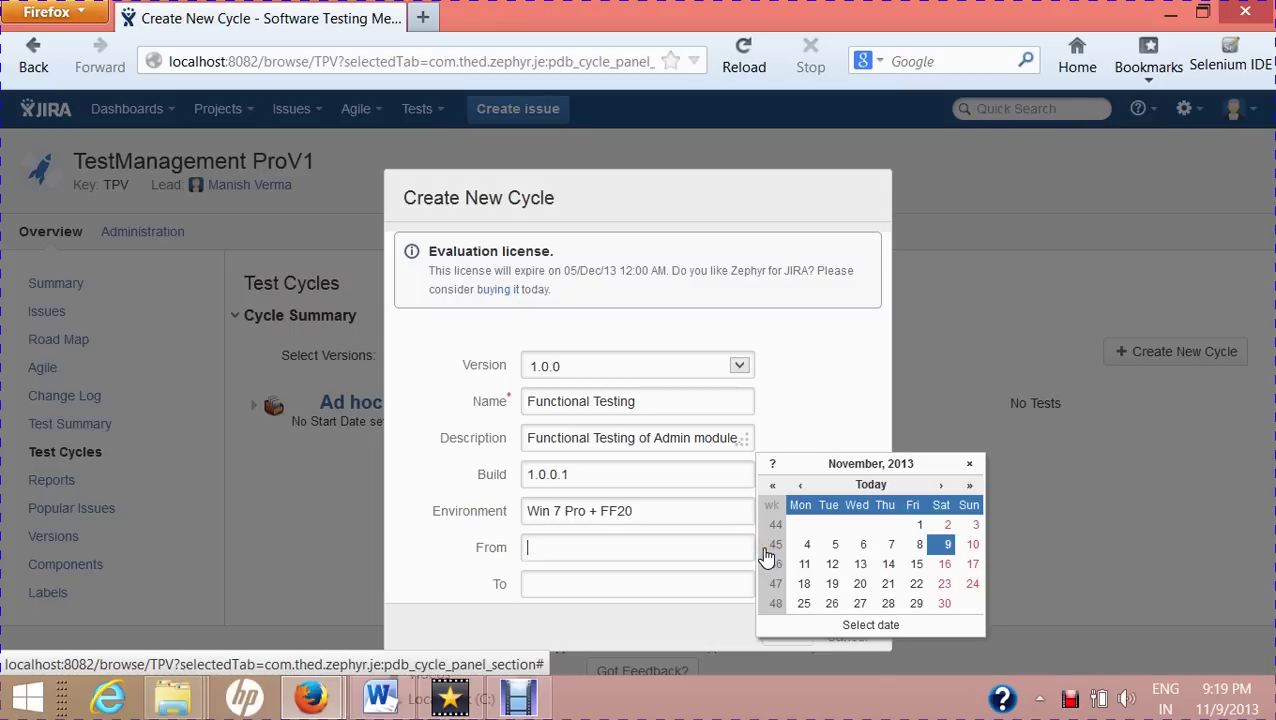
left_click(918, 565)
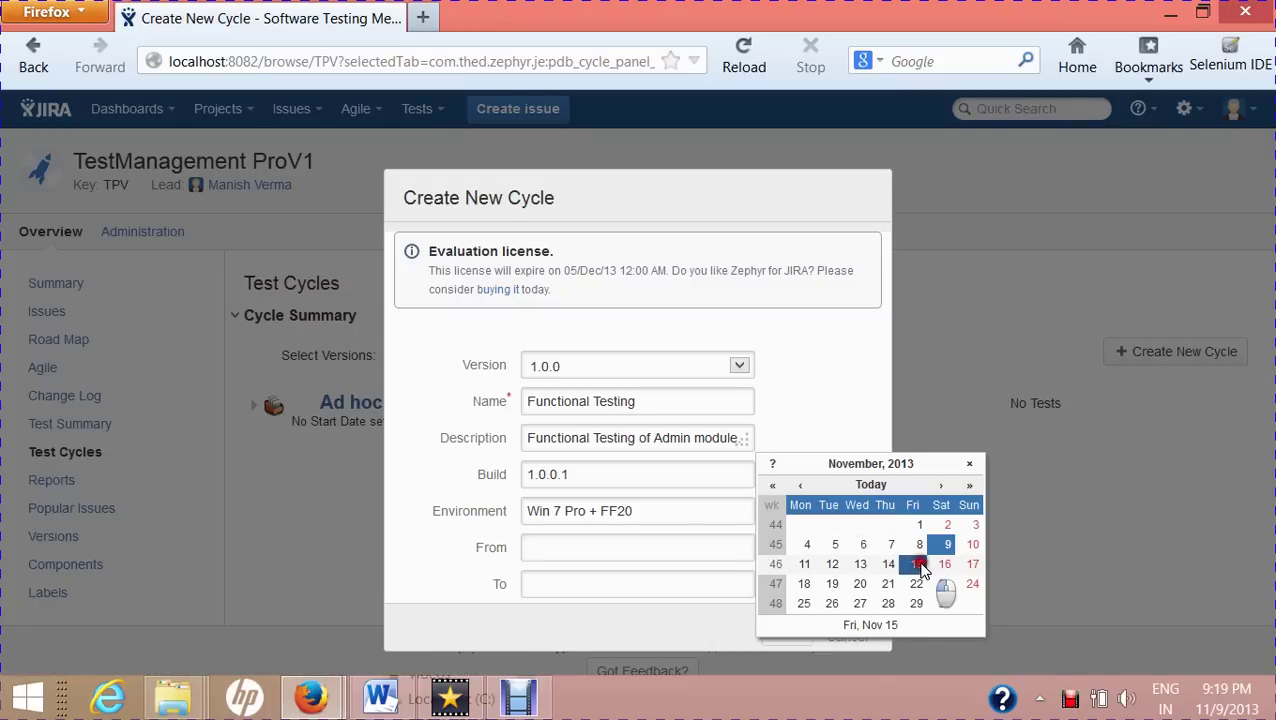
left_click(765, 587)
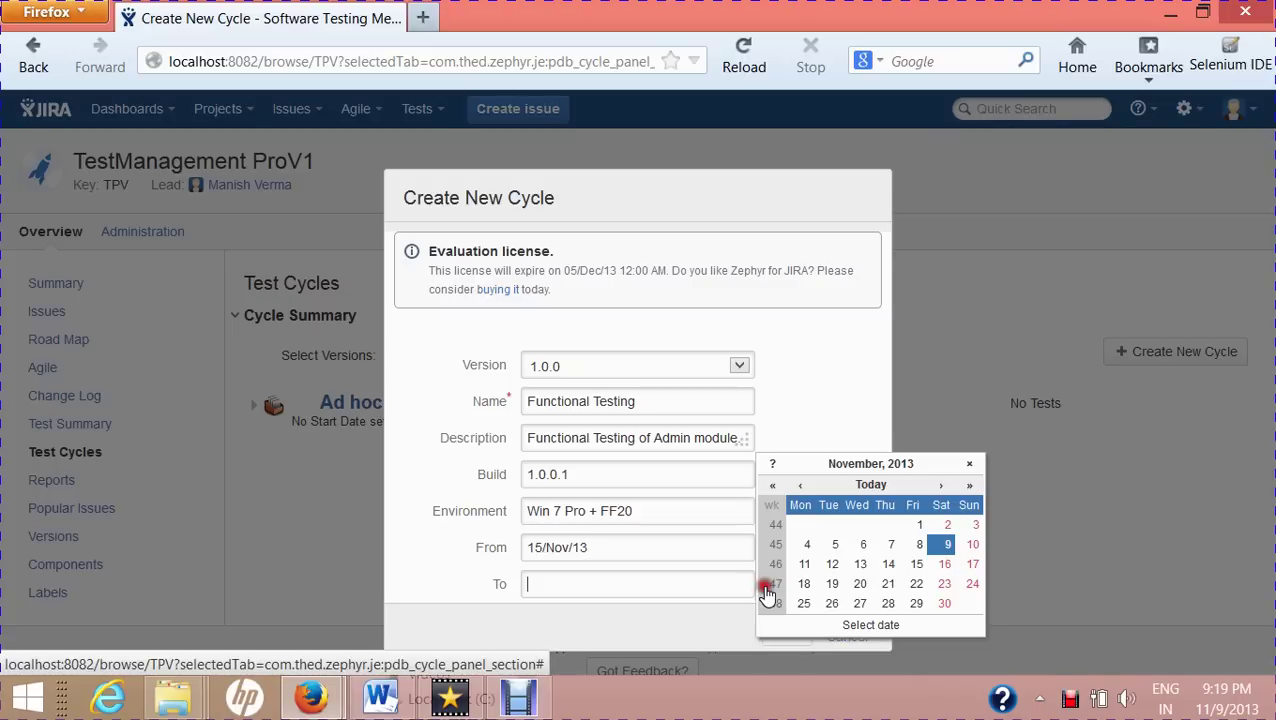
left_click(916, 603)
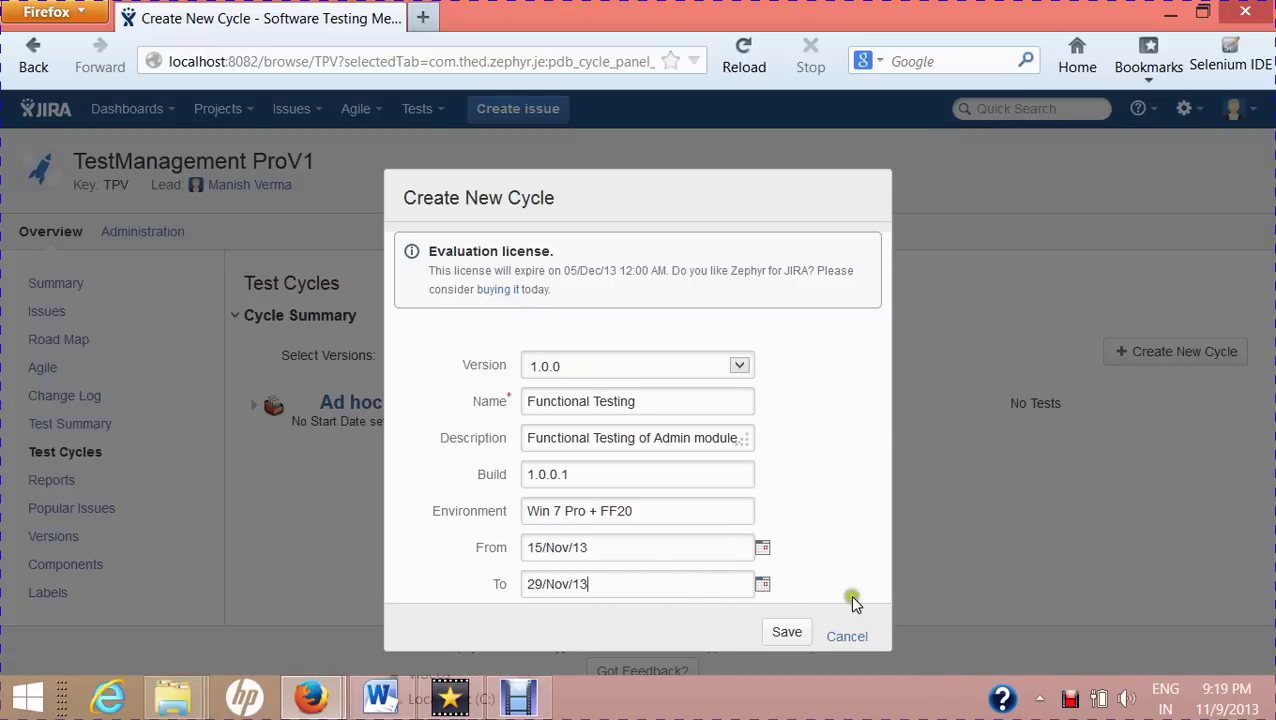
left_click(779, 636)
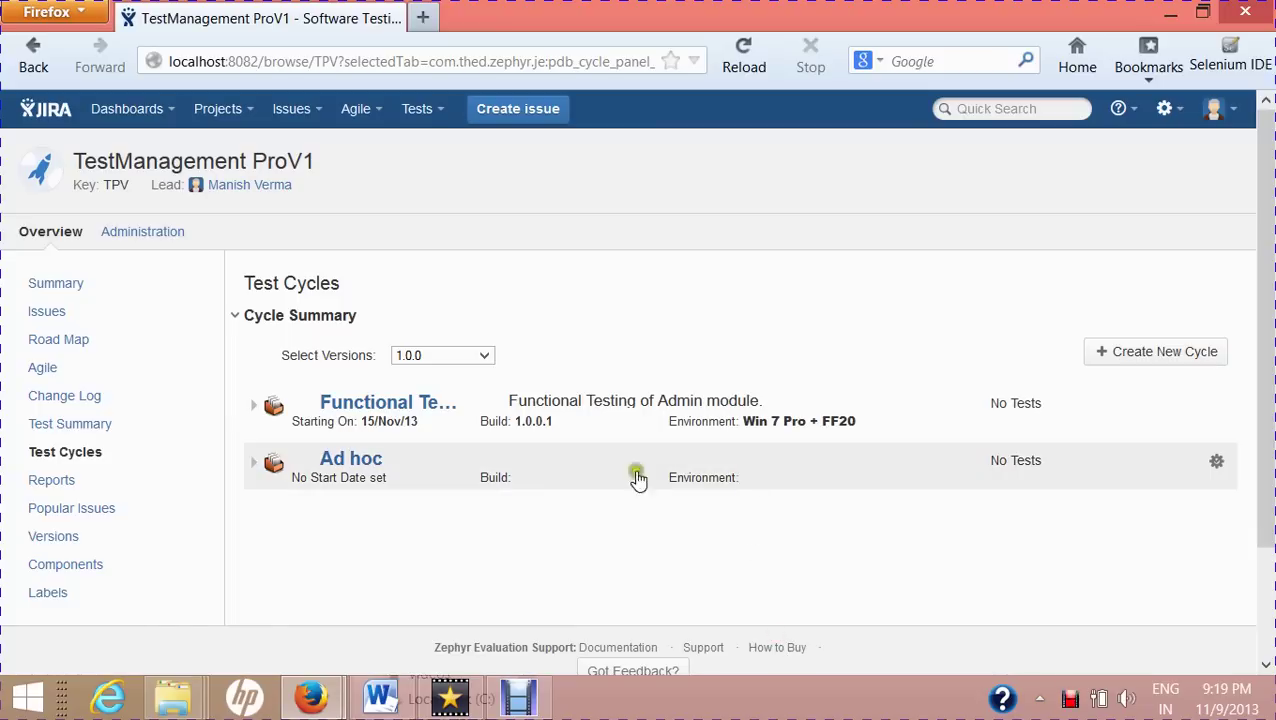
Step: Expand the Functional Testing cycle to show its empty test list and open its gear menu
left_click(255, 407)
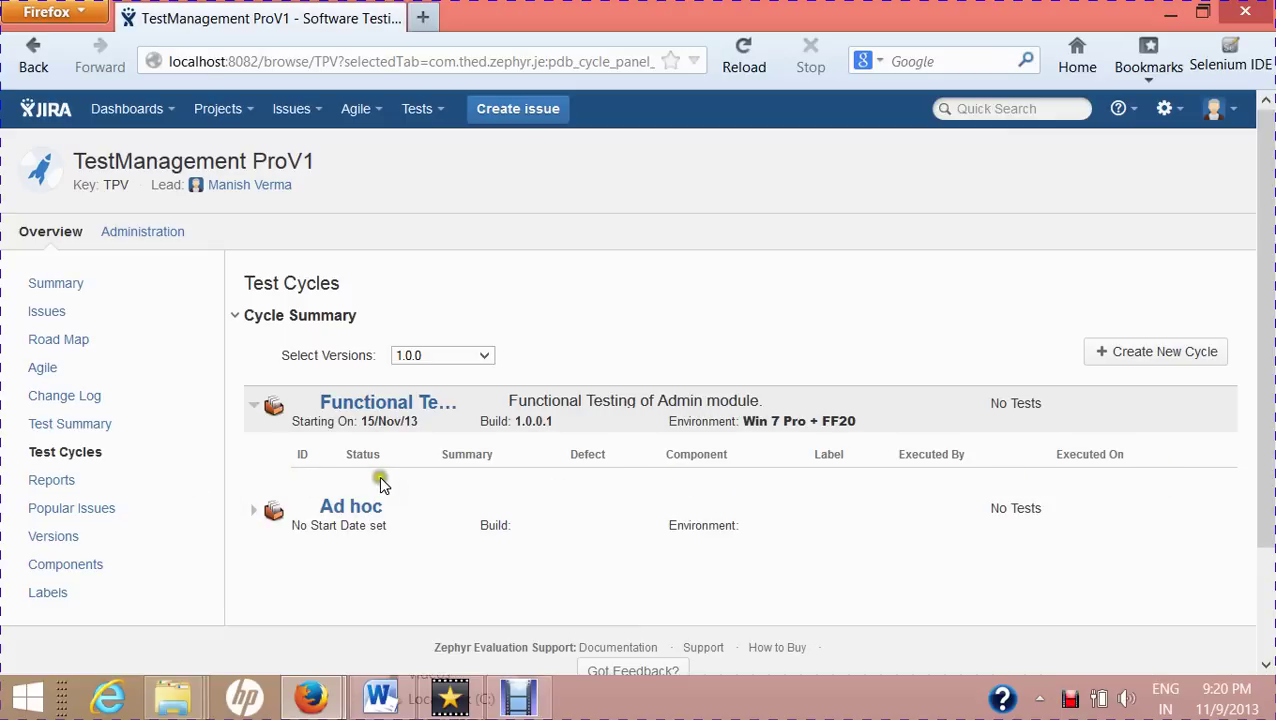
left_click(1193, 478)
left_click(1190, 442)
mouse_move(1064, 418)
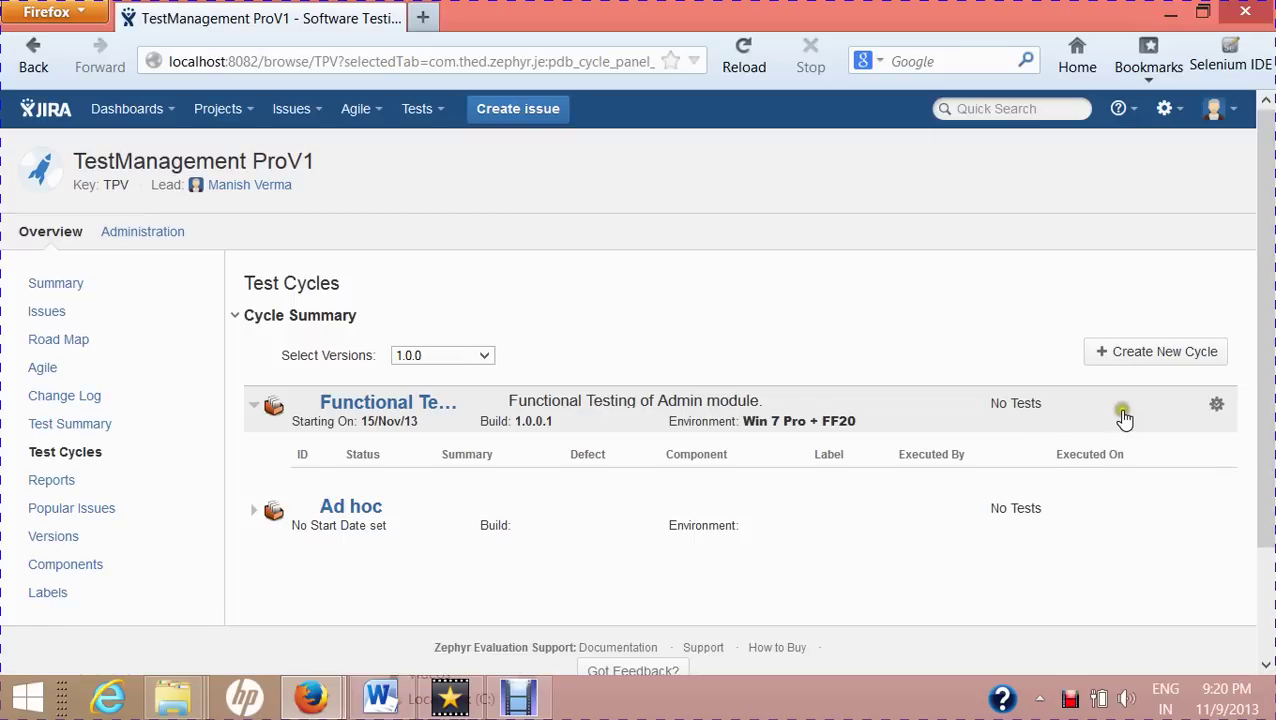
left_click(1217, 407)
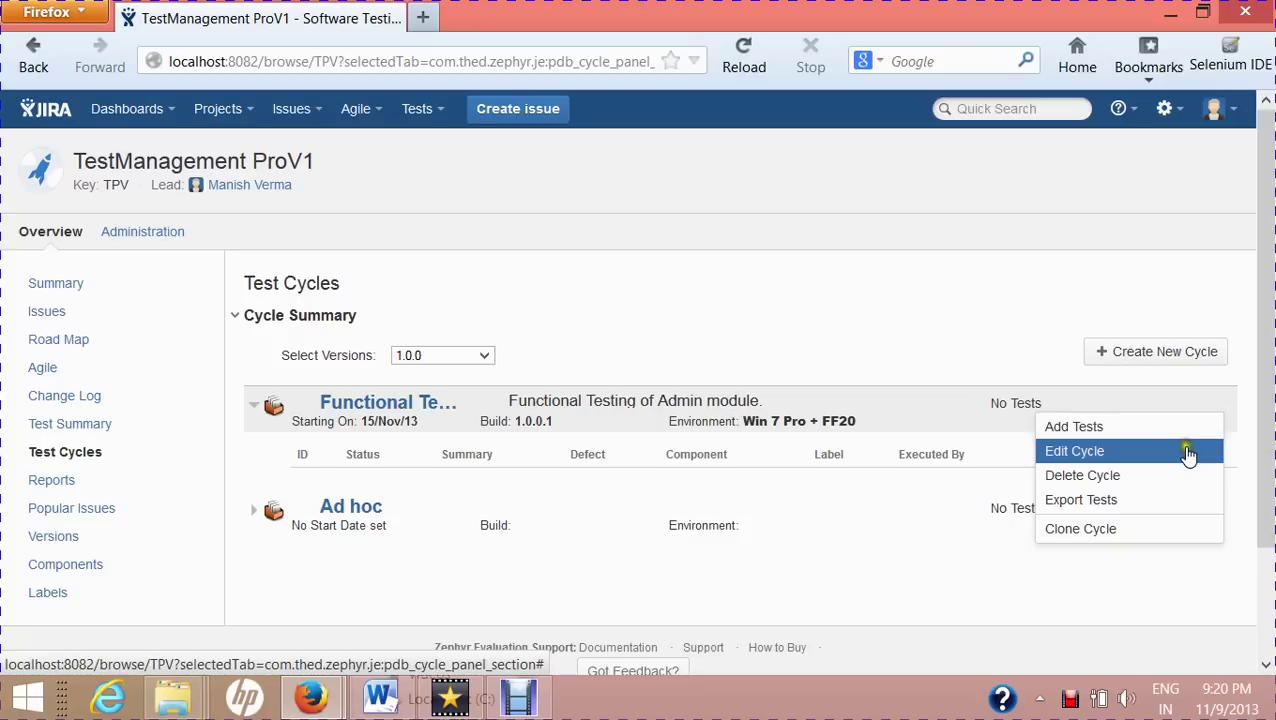
left_click(1180, 532)
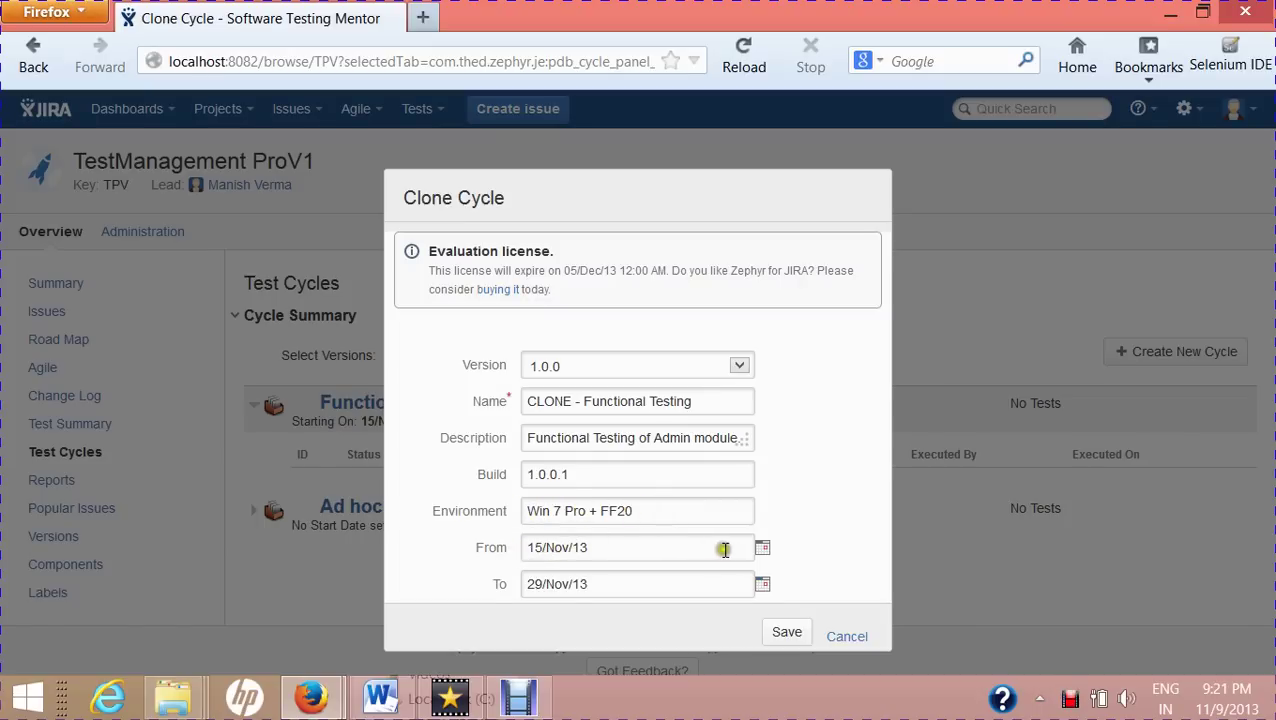
left_click(848, 637)
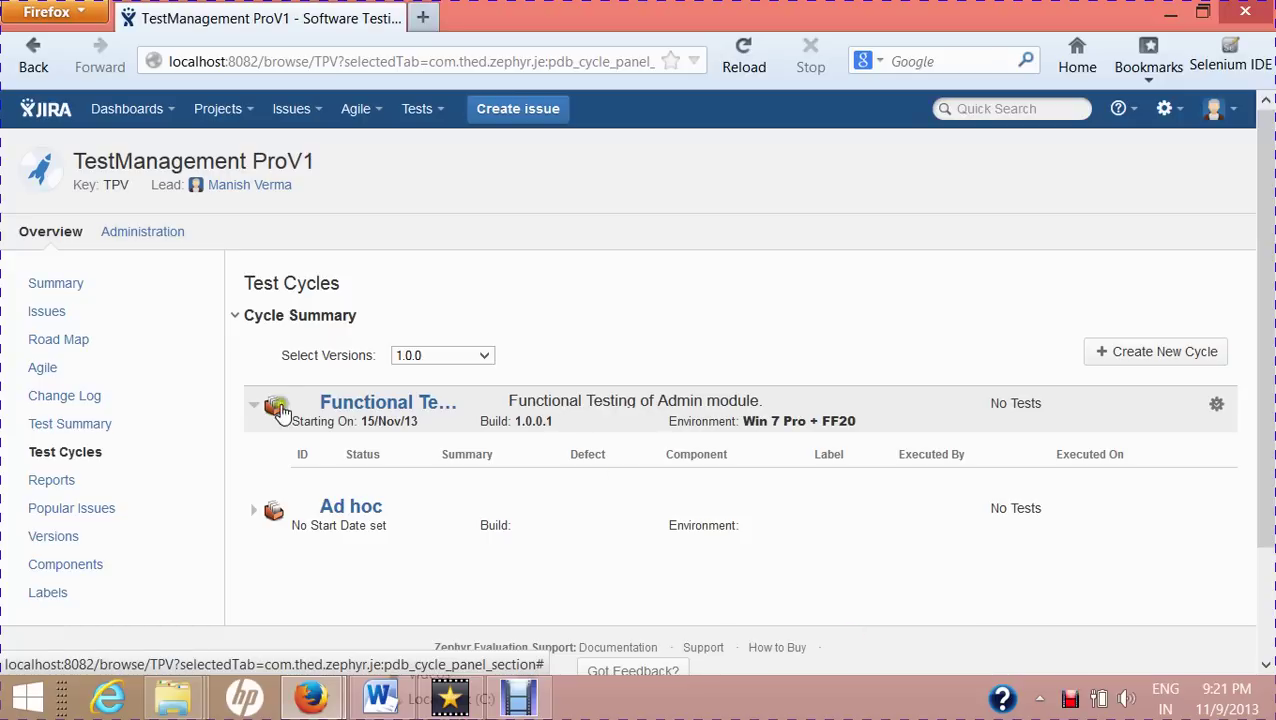
left_click(1215, 410)
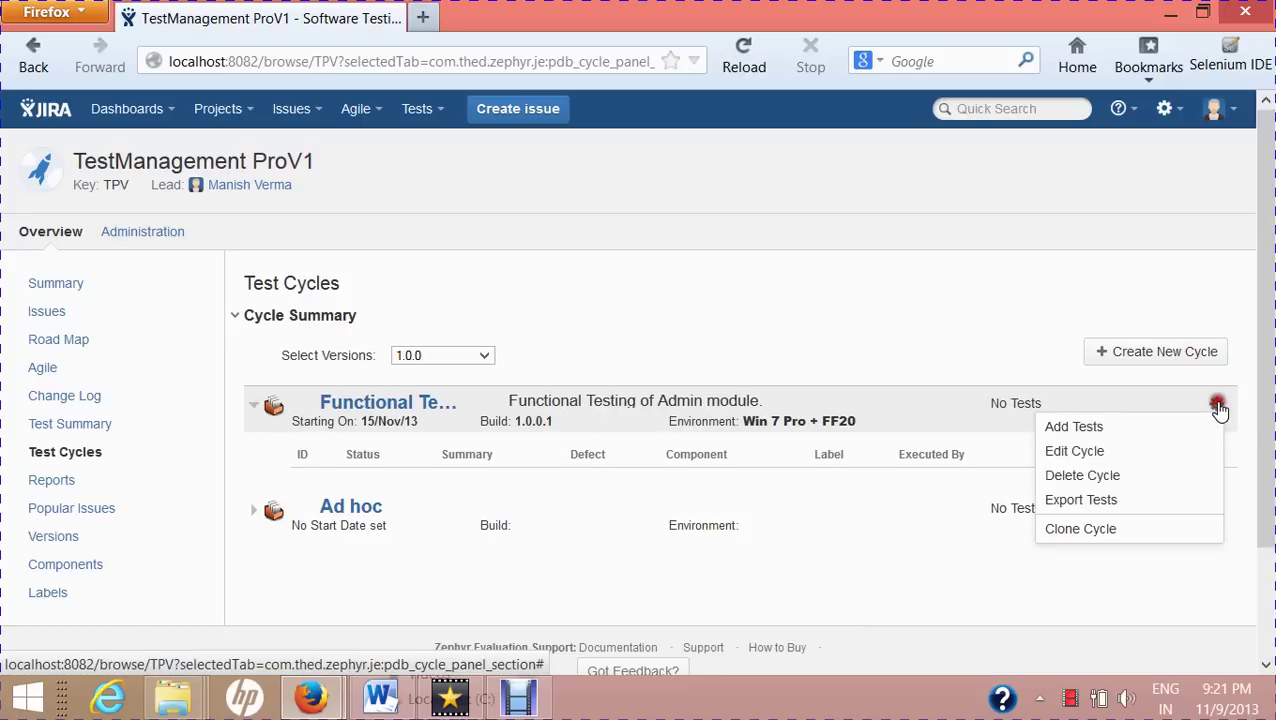
Step: Add tests individually, picking TPV-13 and TPV-12 from the Test dropdown
left_click(1150, 432)
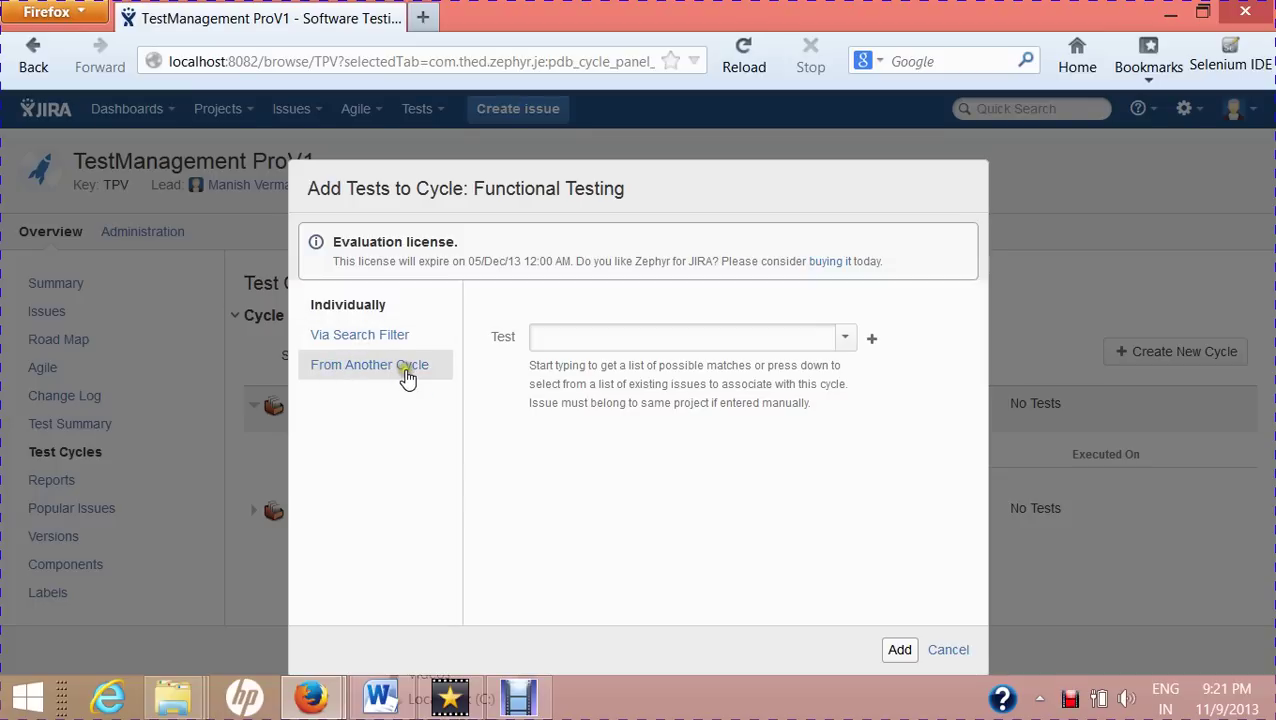
left_click(376, 306)
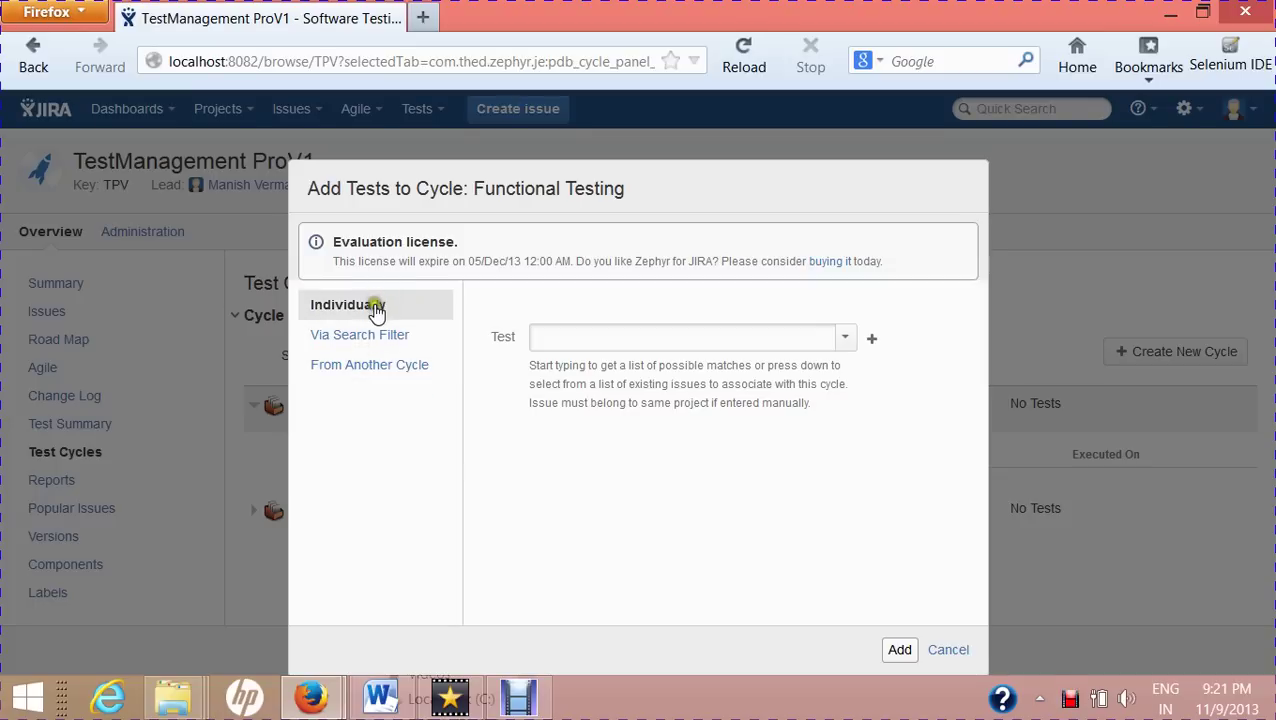
left_click(543, 339)
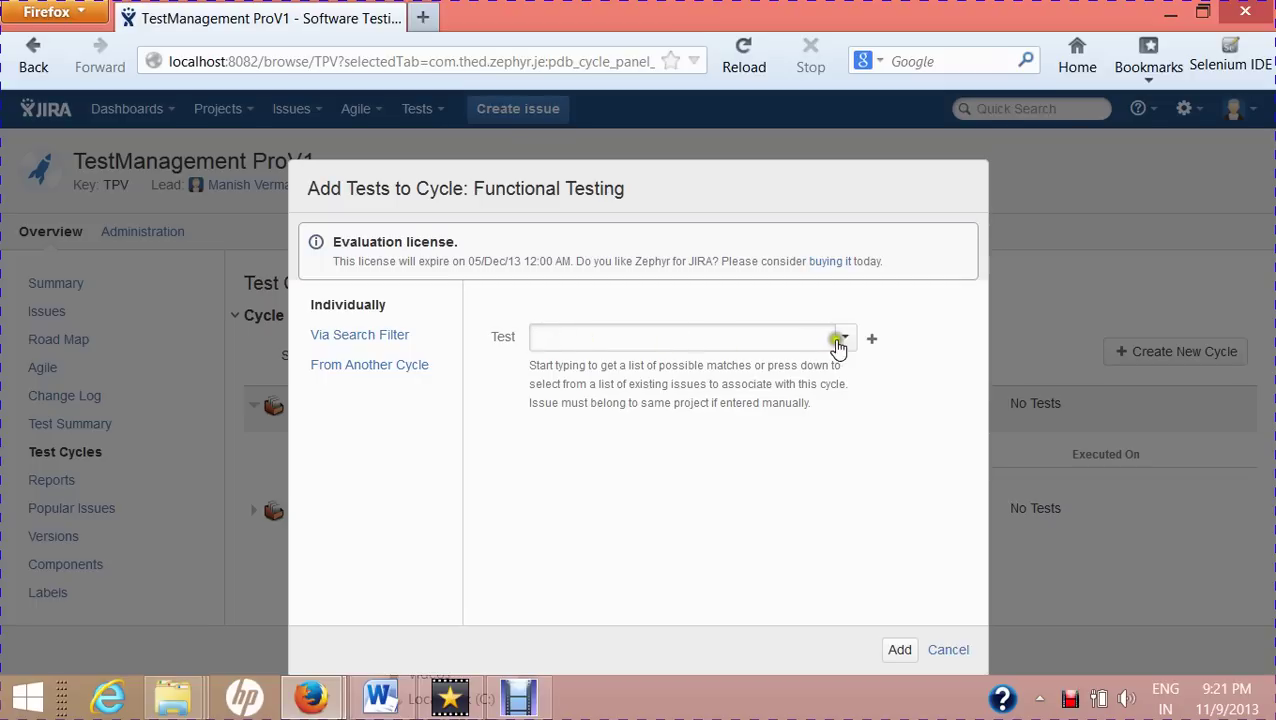
left_click(845, 341)
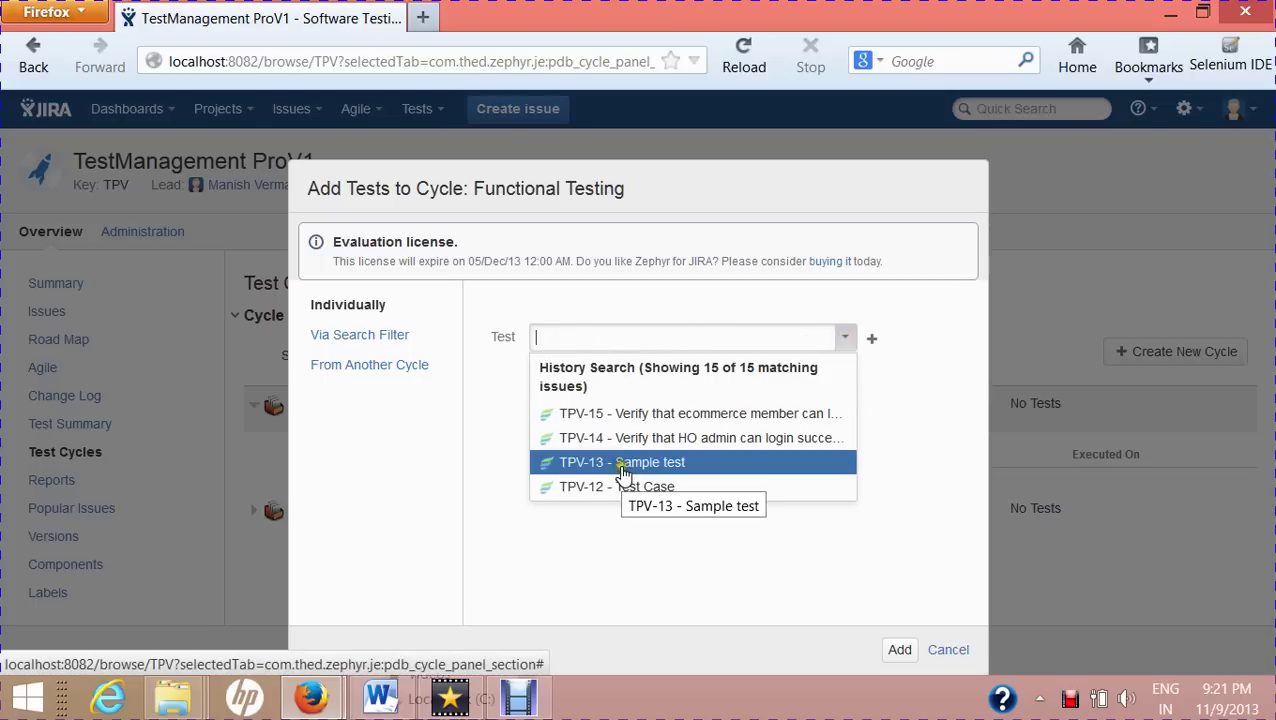
left_click(622, 474)
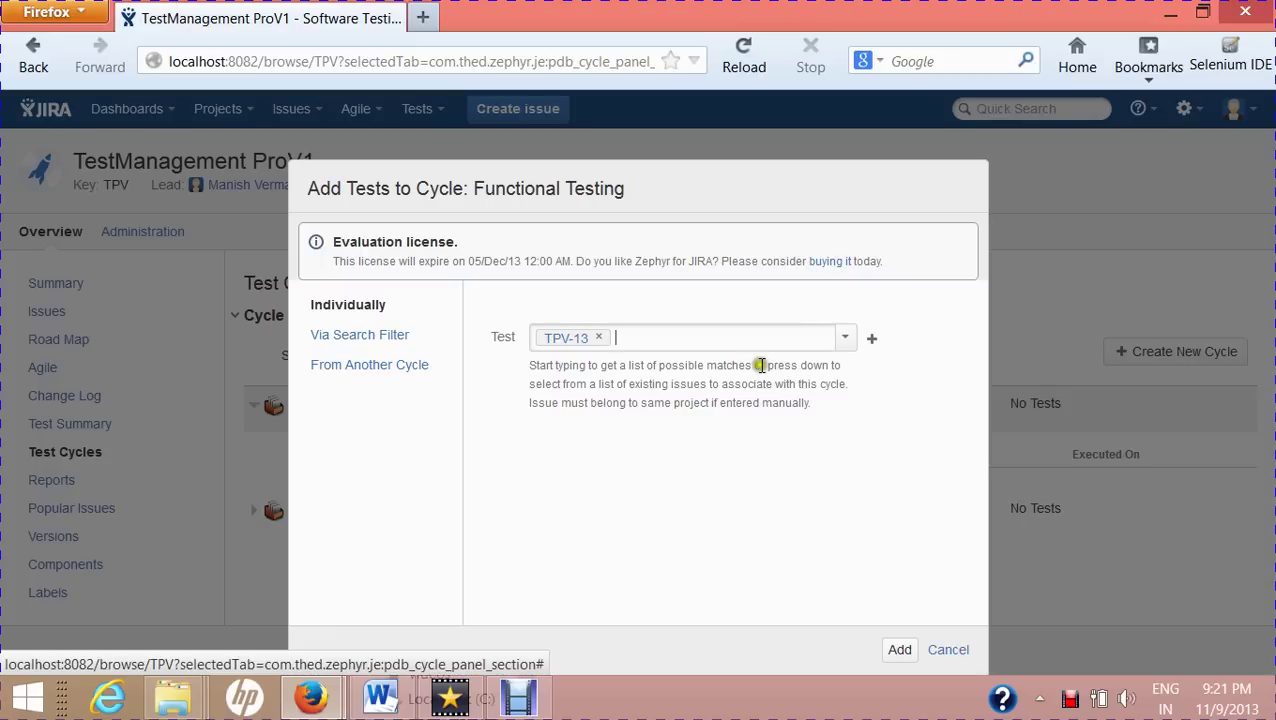
left_click(845, 338)
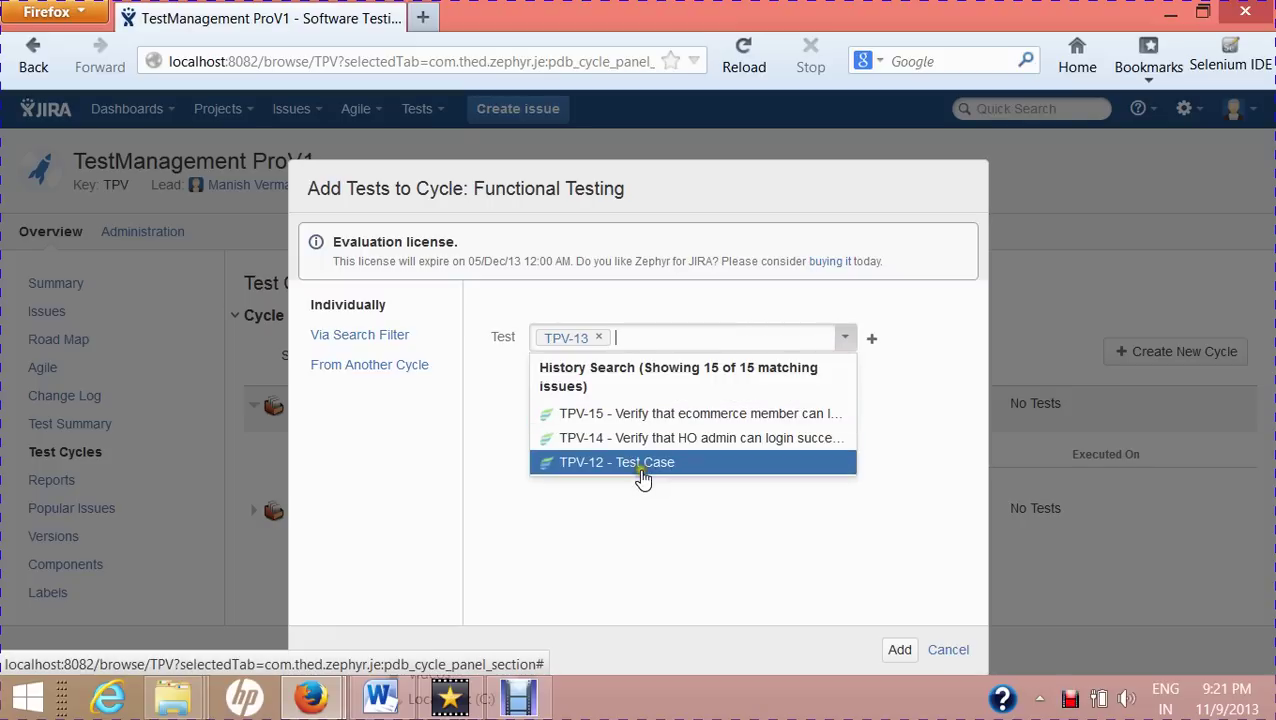
left_click(643, 470)
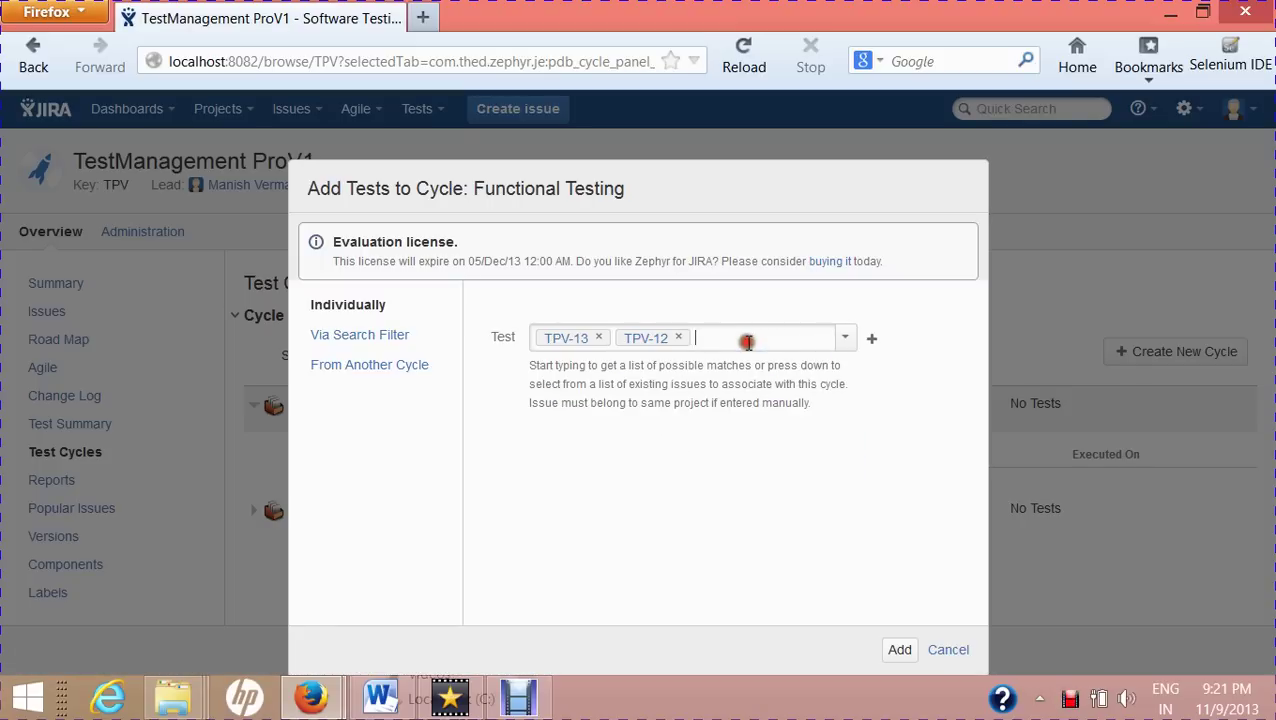
Step: Type in TPV-15 and TPV-14 as further tests to add
type("TPV")
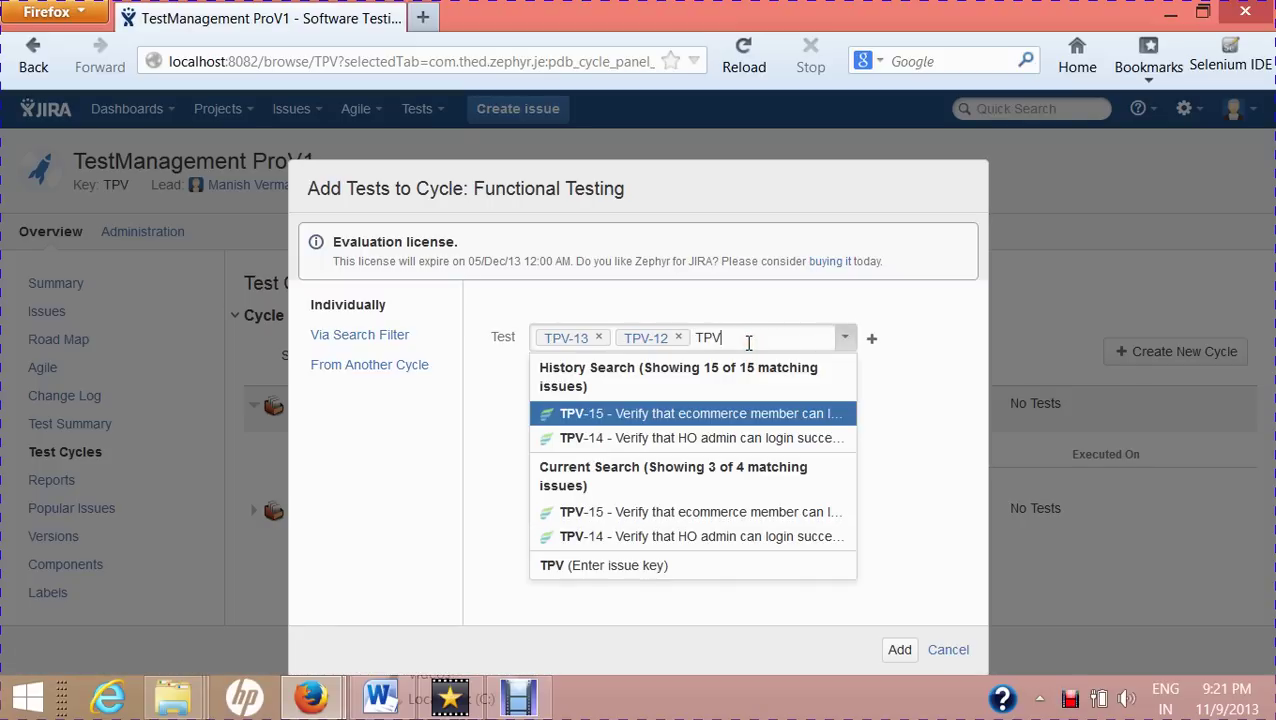
type("-")
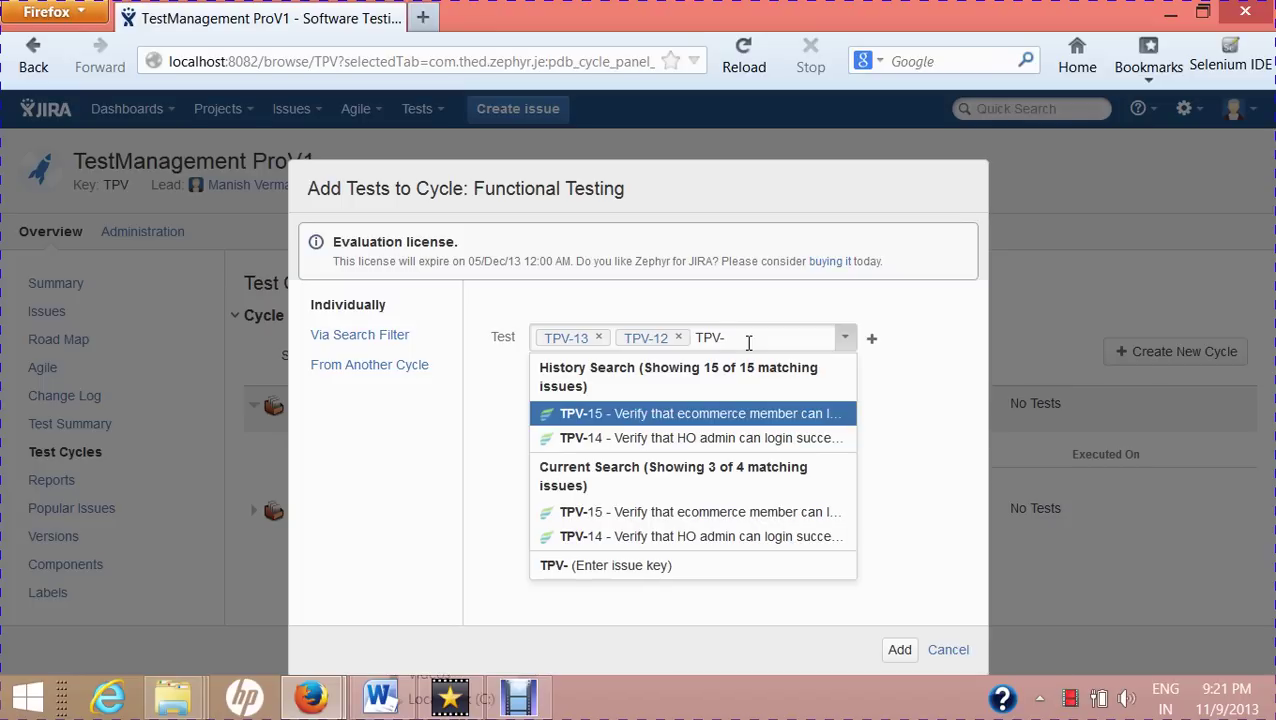
type("15")
key("Return")
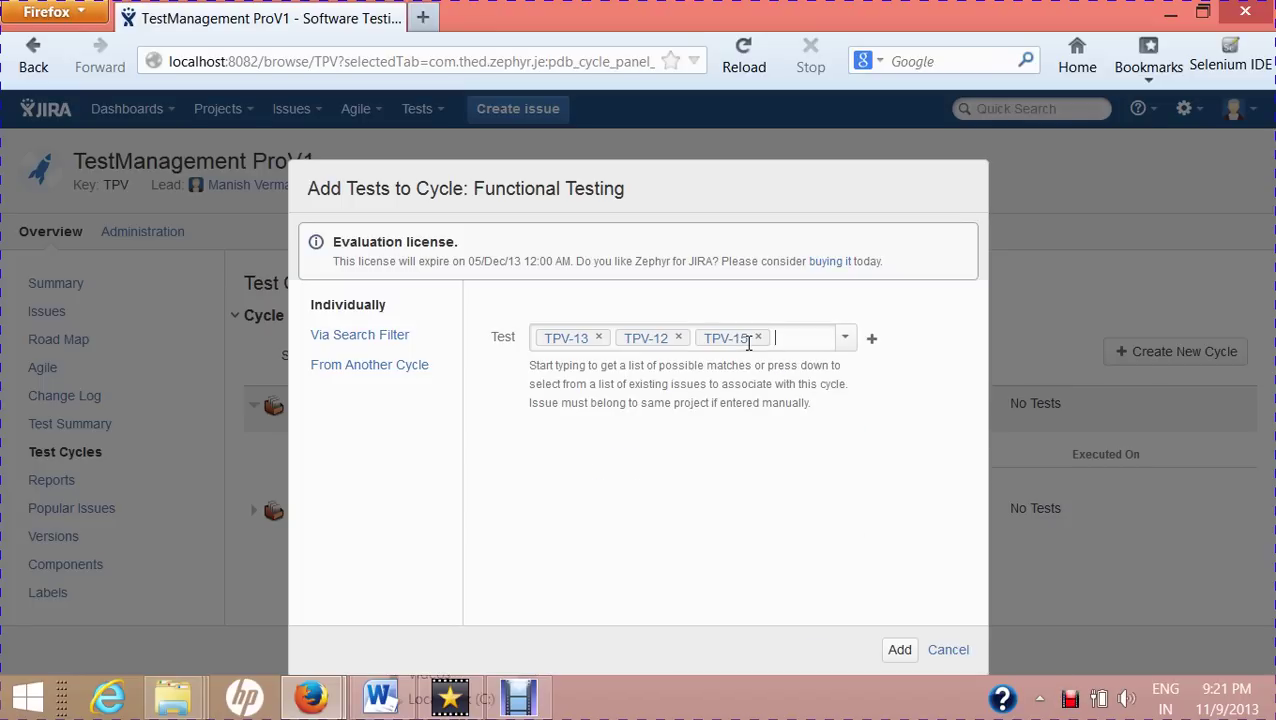
type("TPV-")
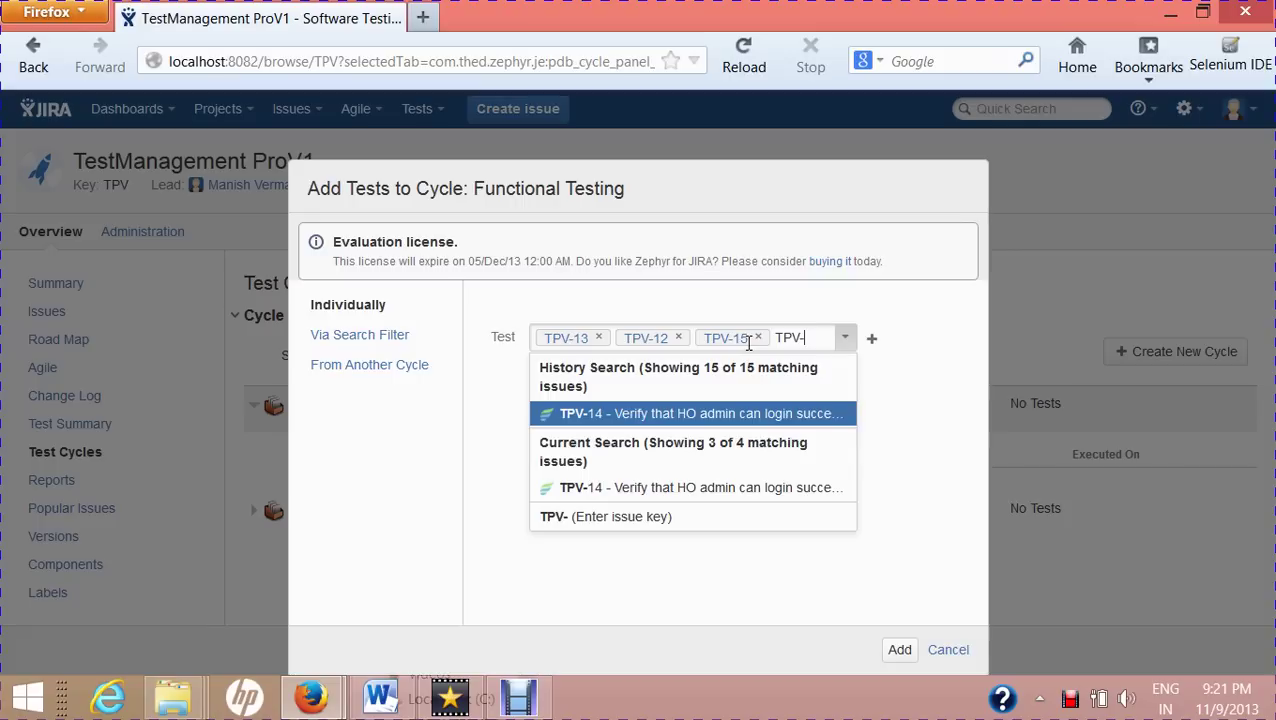
type("14")
key("Return")
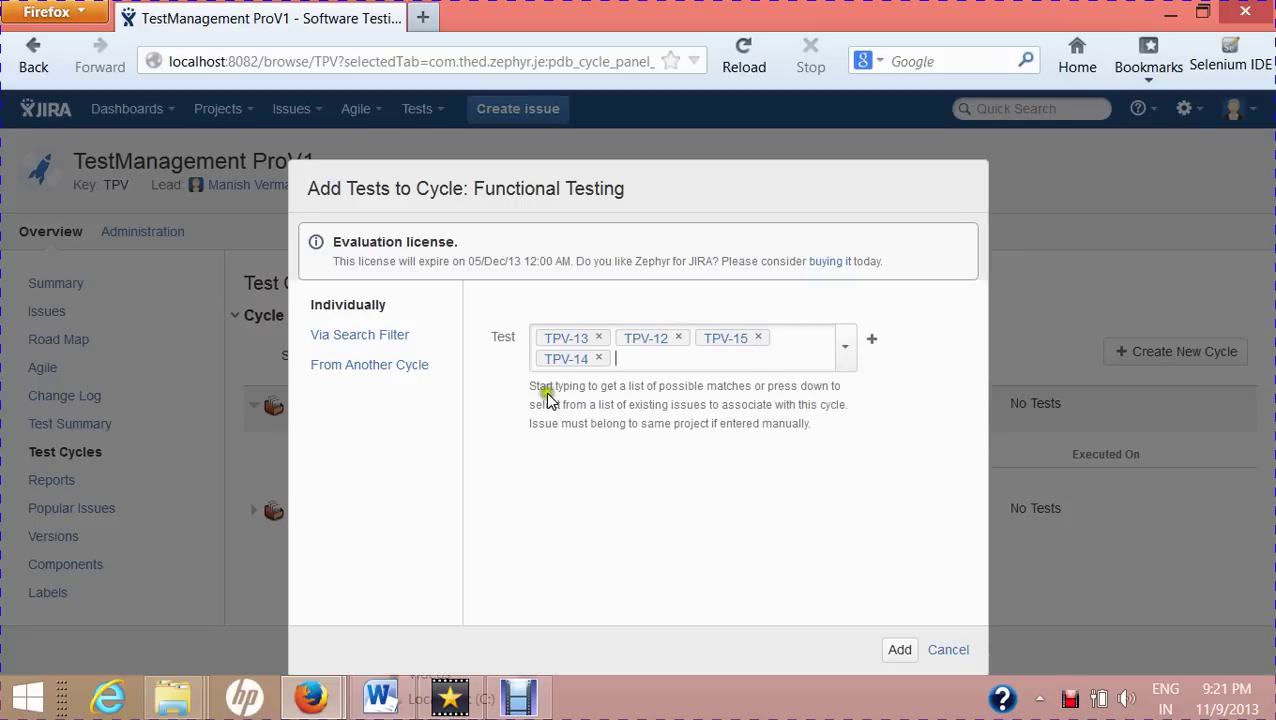
Step: Add the four tests TPV-15, TPV-14, TPV-13, TPV-12 and close the status summary
left_click(900, 651)
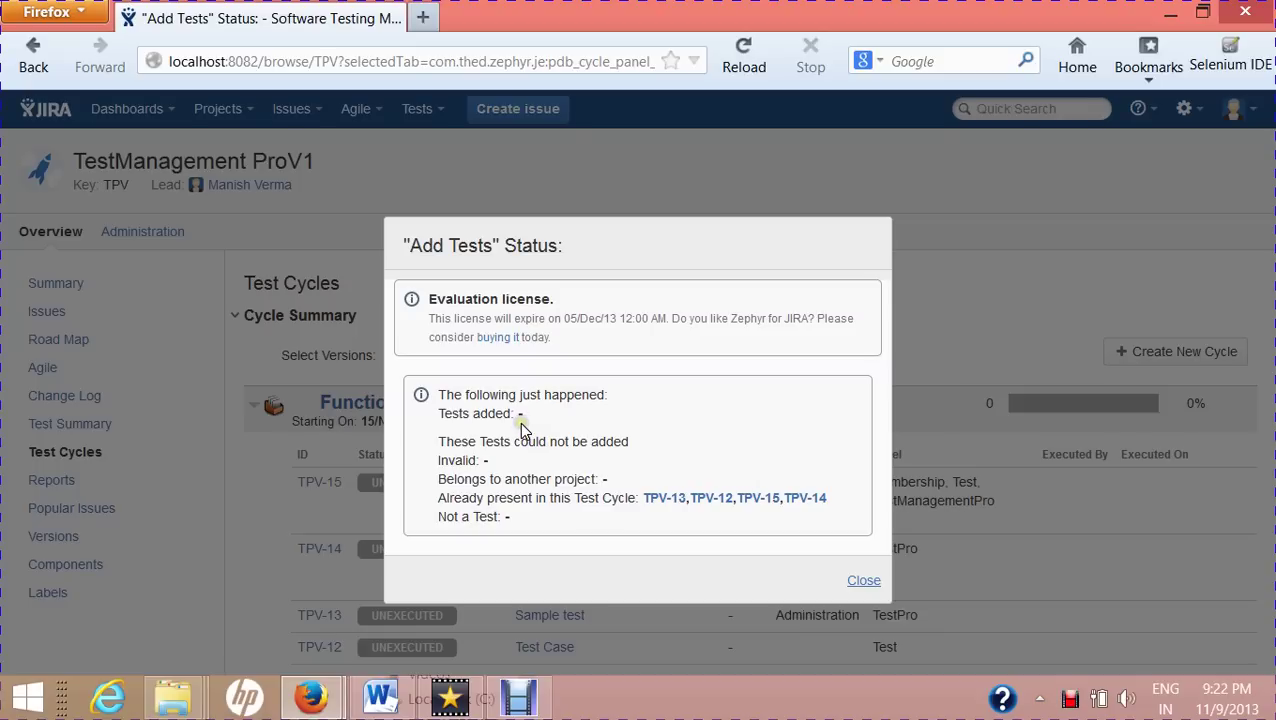
left_click_drag(548, 396, 421, 397)
left_click(648, 456)
left_click(690, 456)
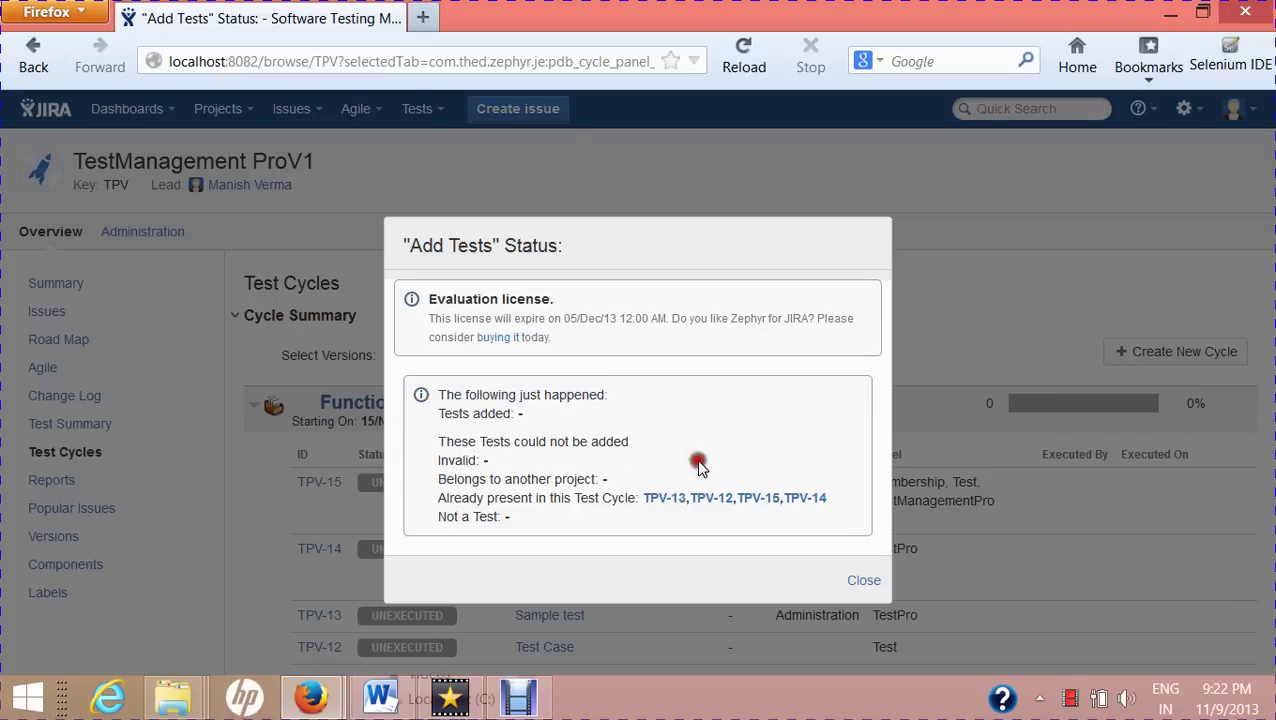
left_click(862, 581)
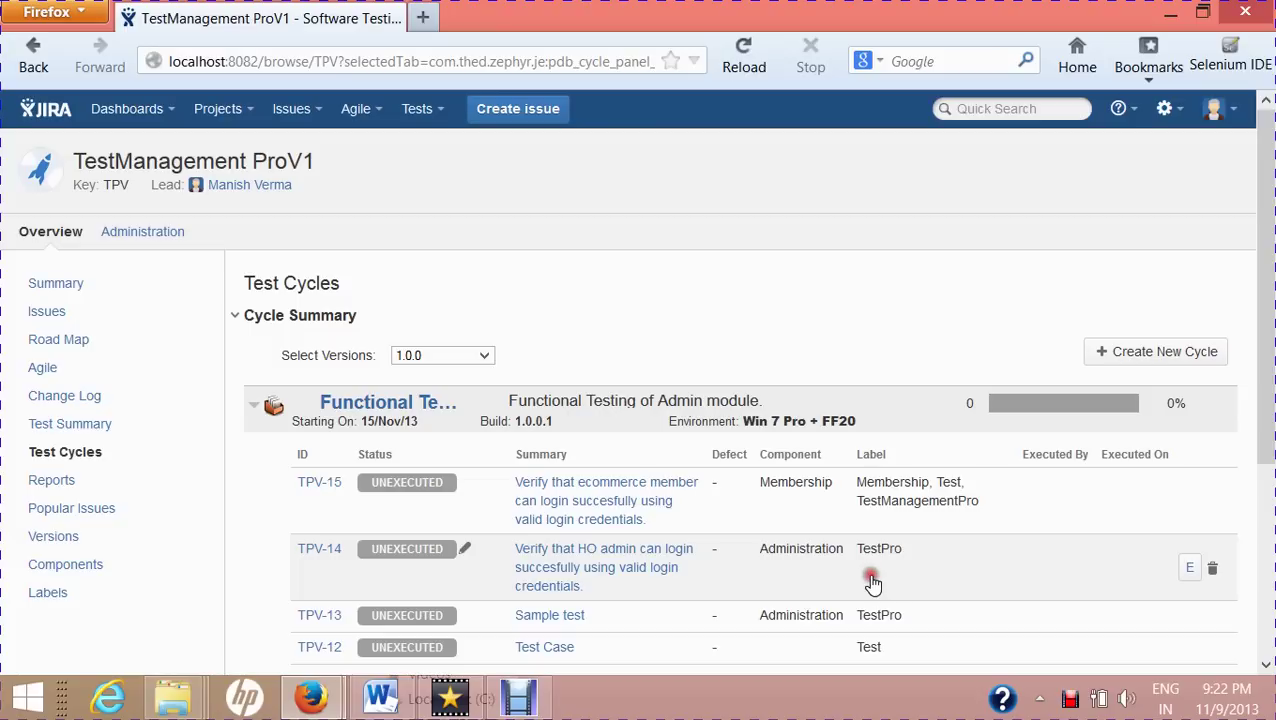
left_click_drag(1264, 307, 1250, 459)
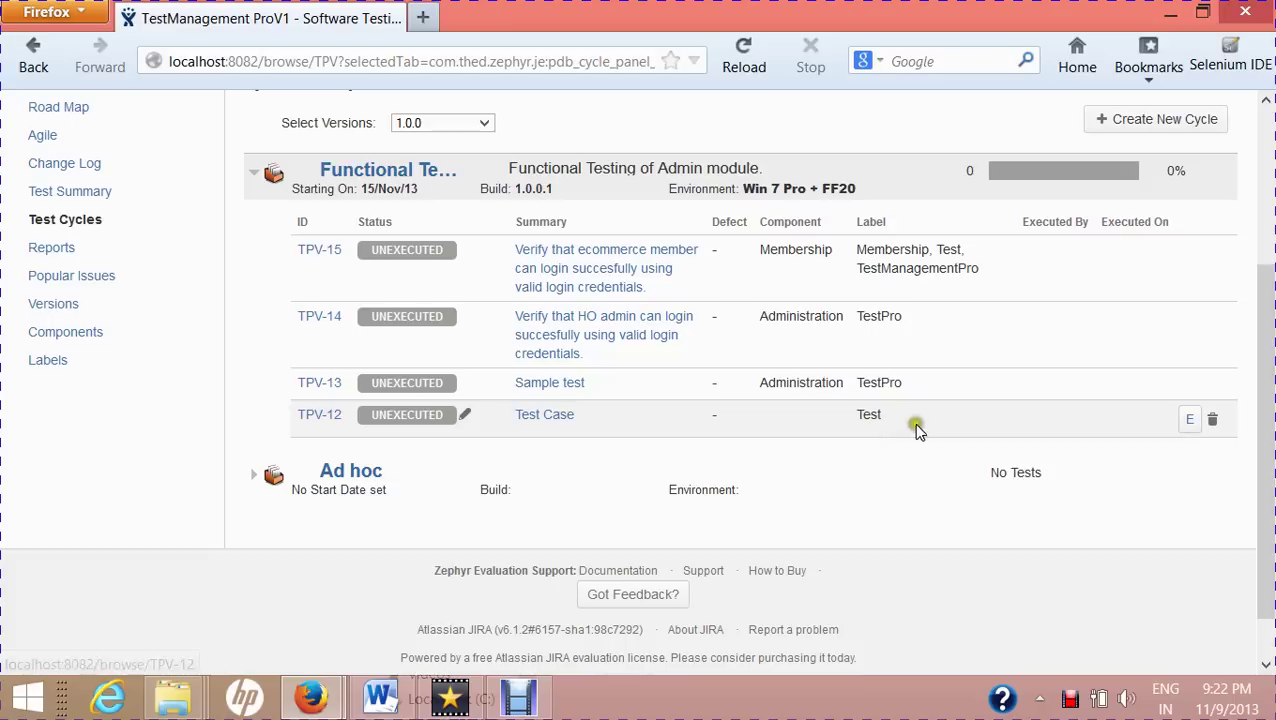
Step: Delete the TPV-12 test execution from the Functional Testing cycle
left_click(1213, 422)
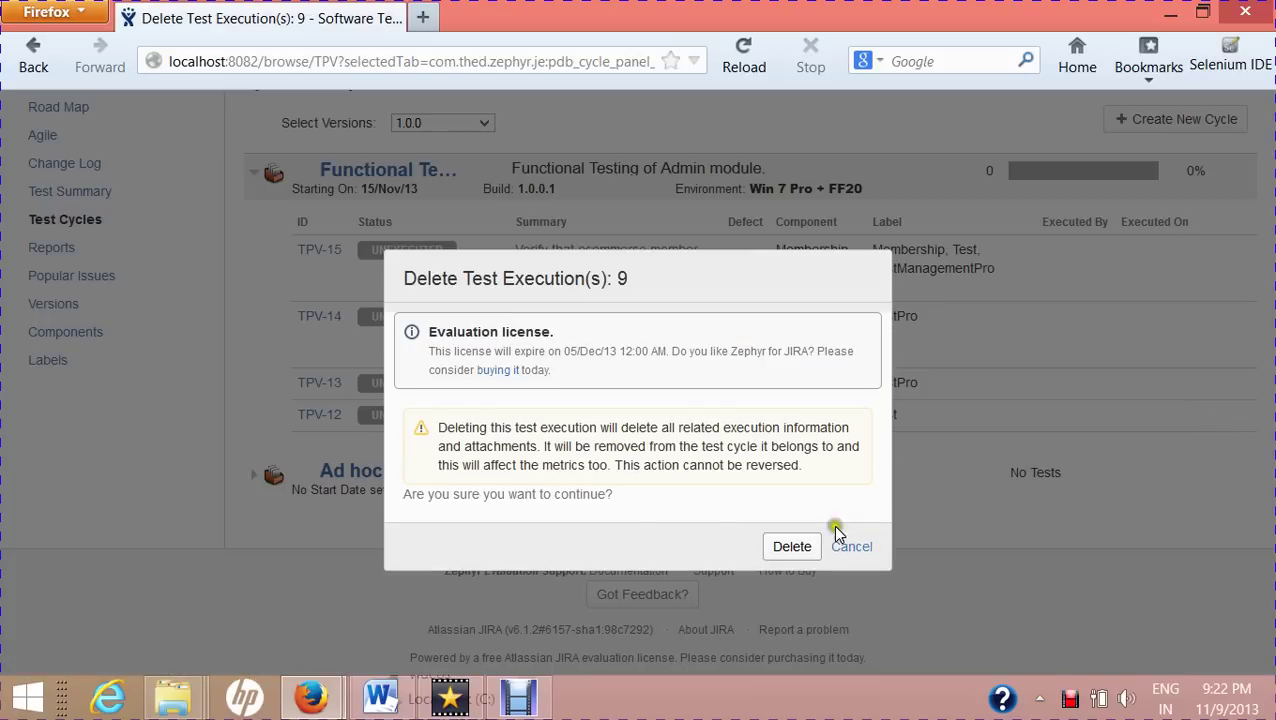
left_click(794, 556)
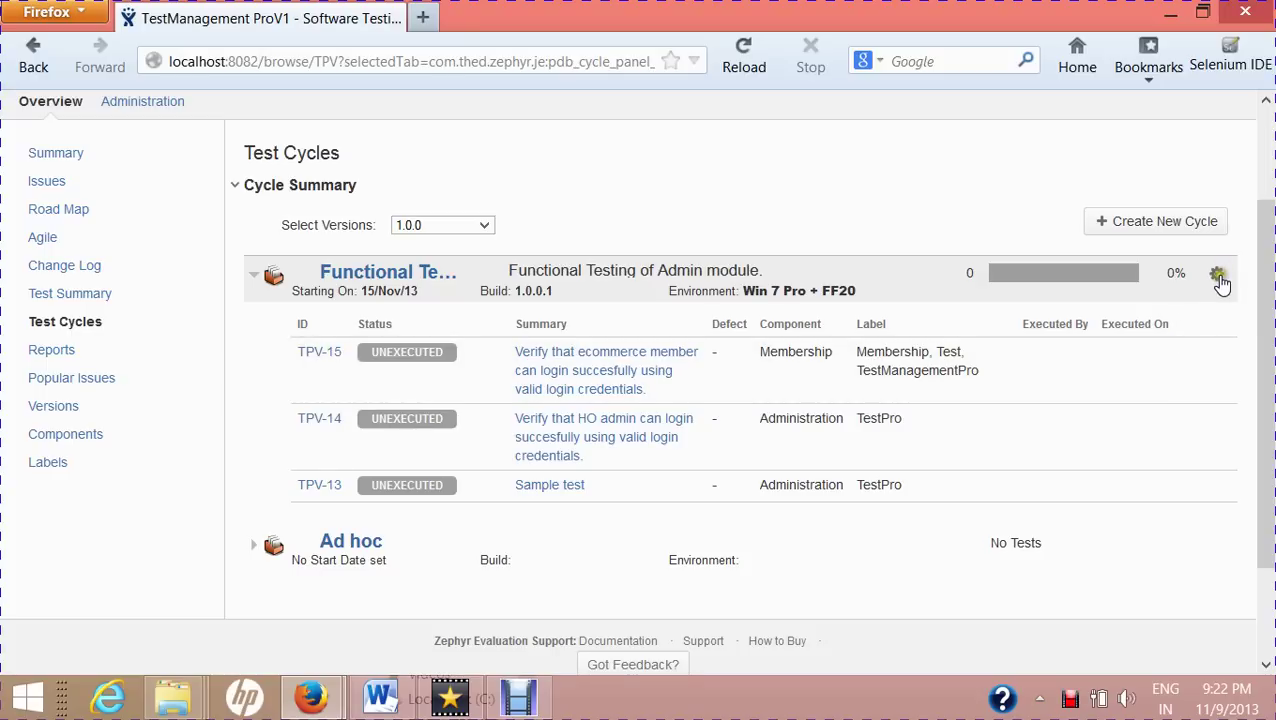
left_click(1218, 280)
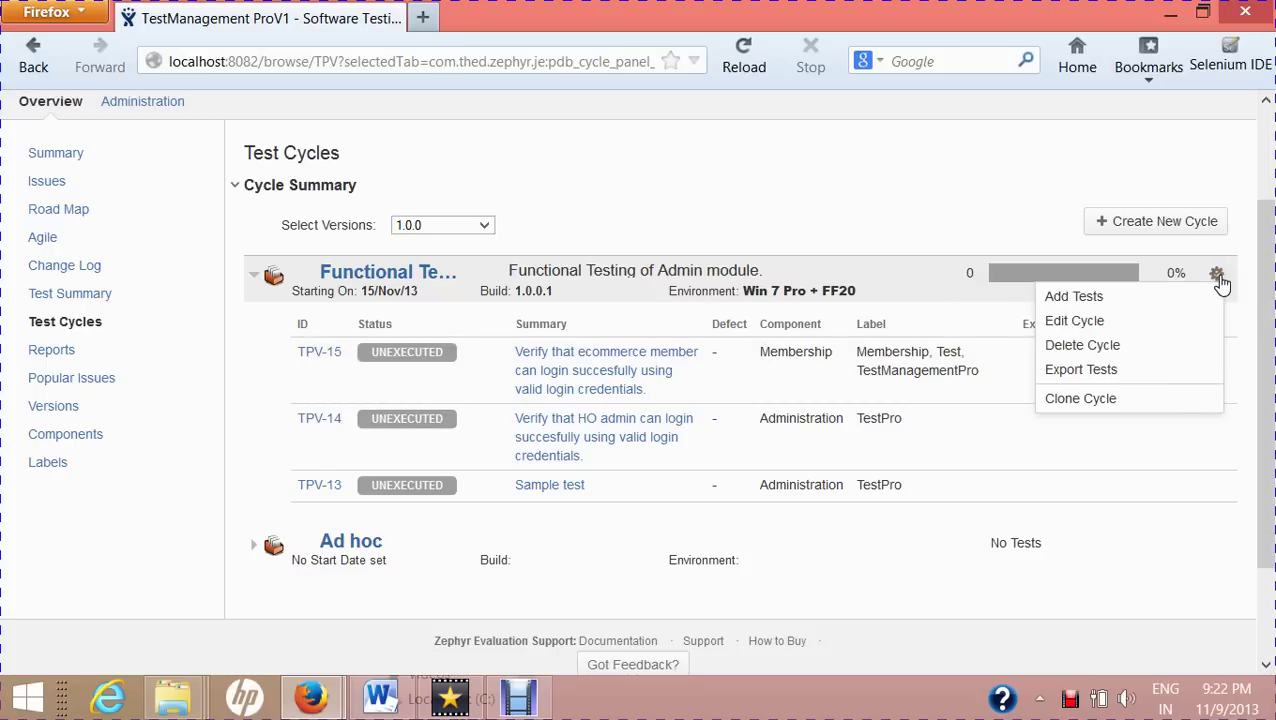
Step: Edit the cycle's end date to 27 Nov 2013 and save the change
left_click(1141, 322)
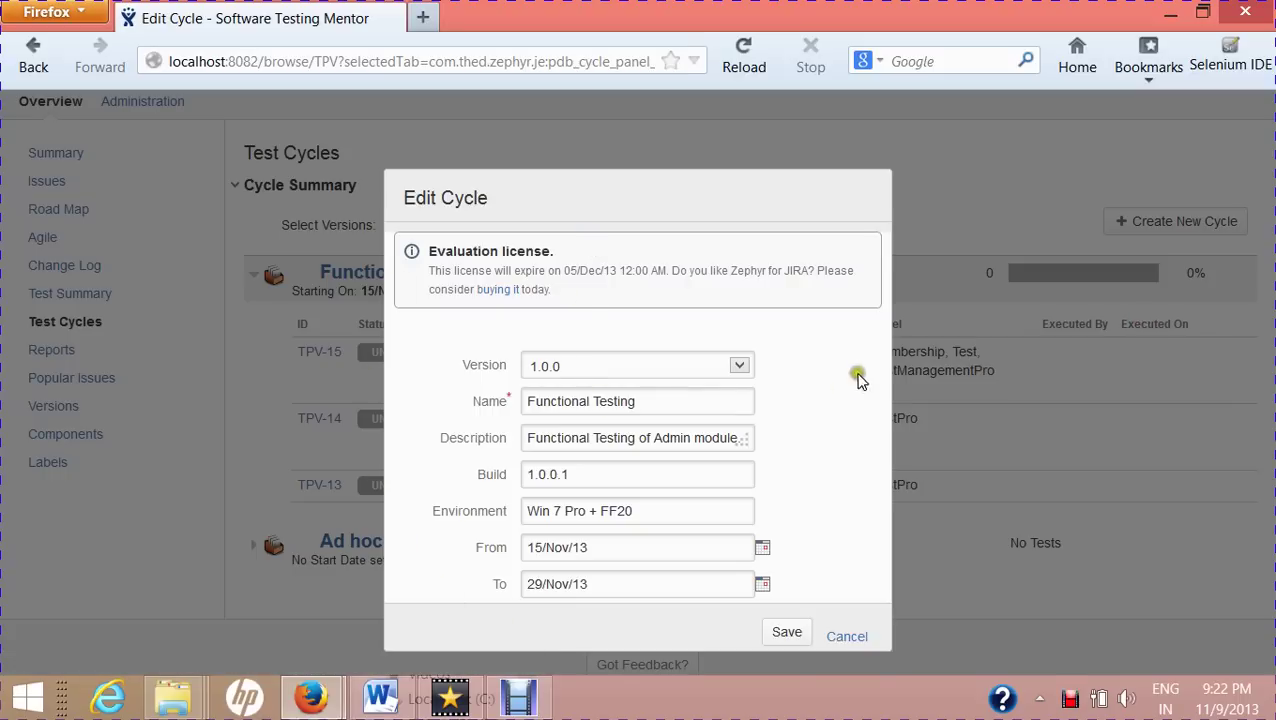
left_click(764, 587)
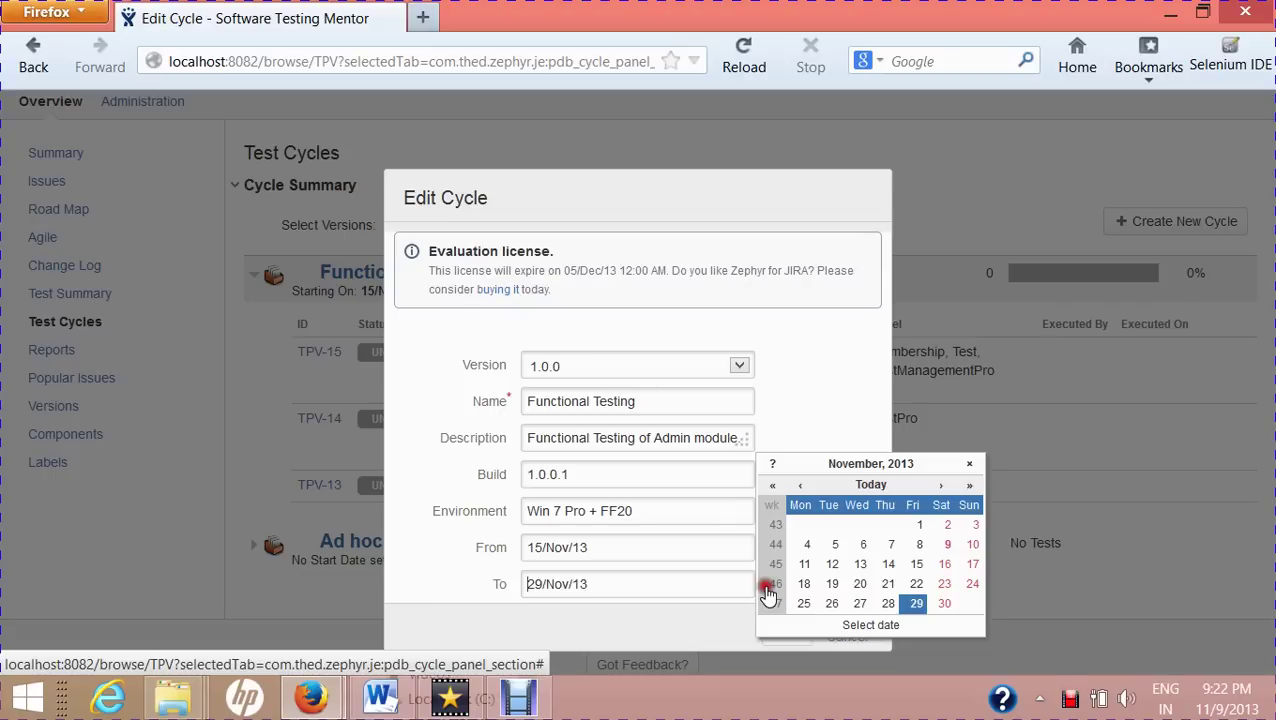
left_click(864, 606)
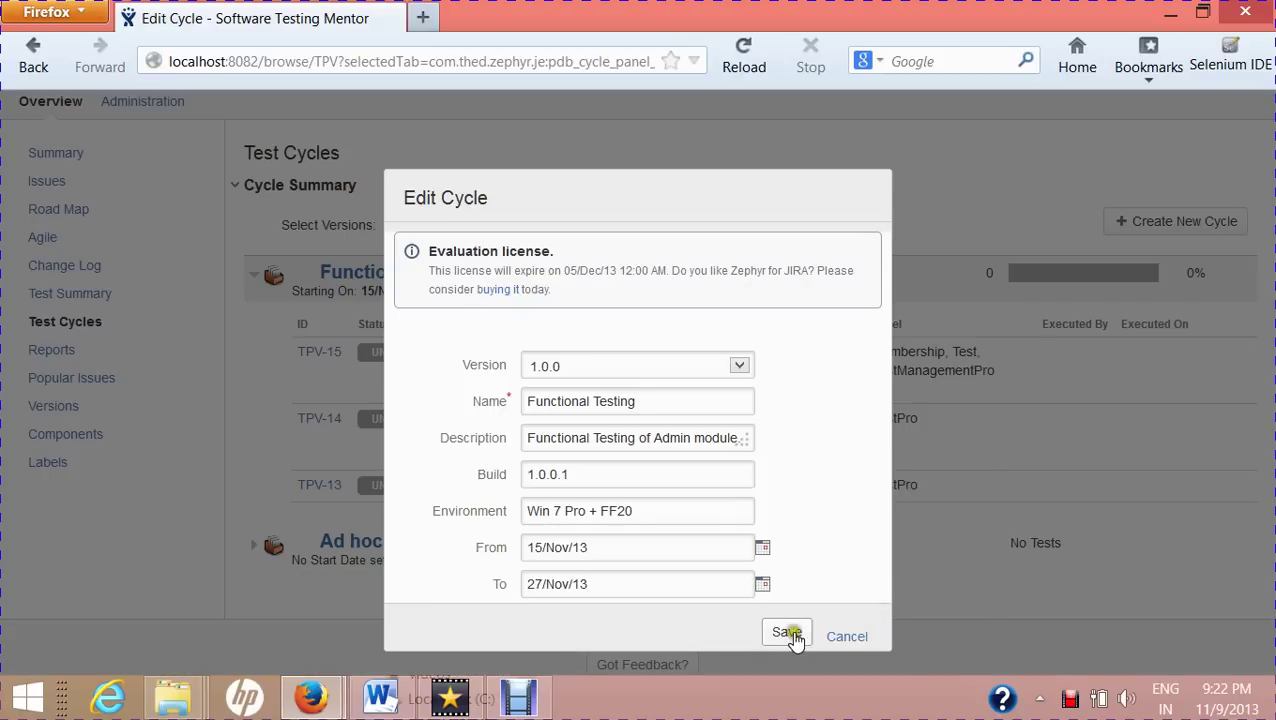
left_click(786, 632)
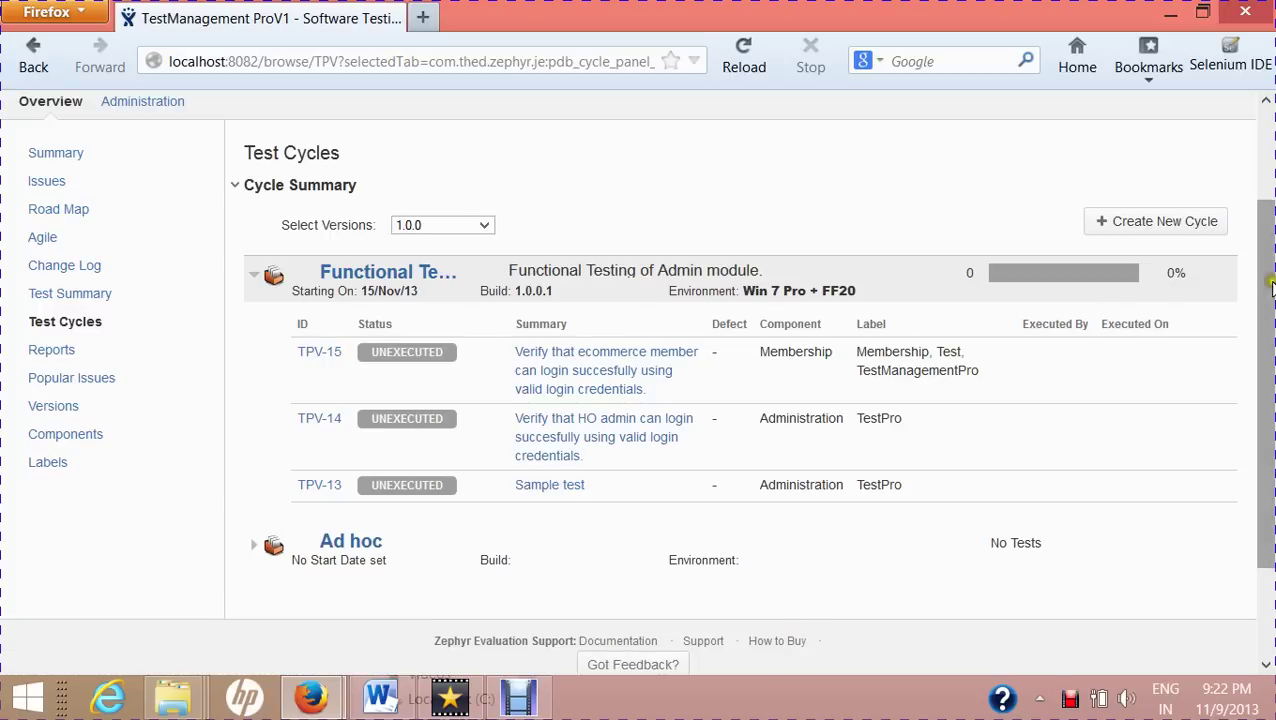
scroll(806, 325, "down", 1)
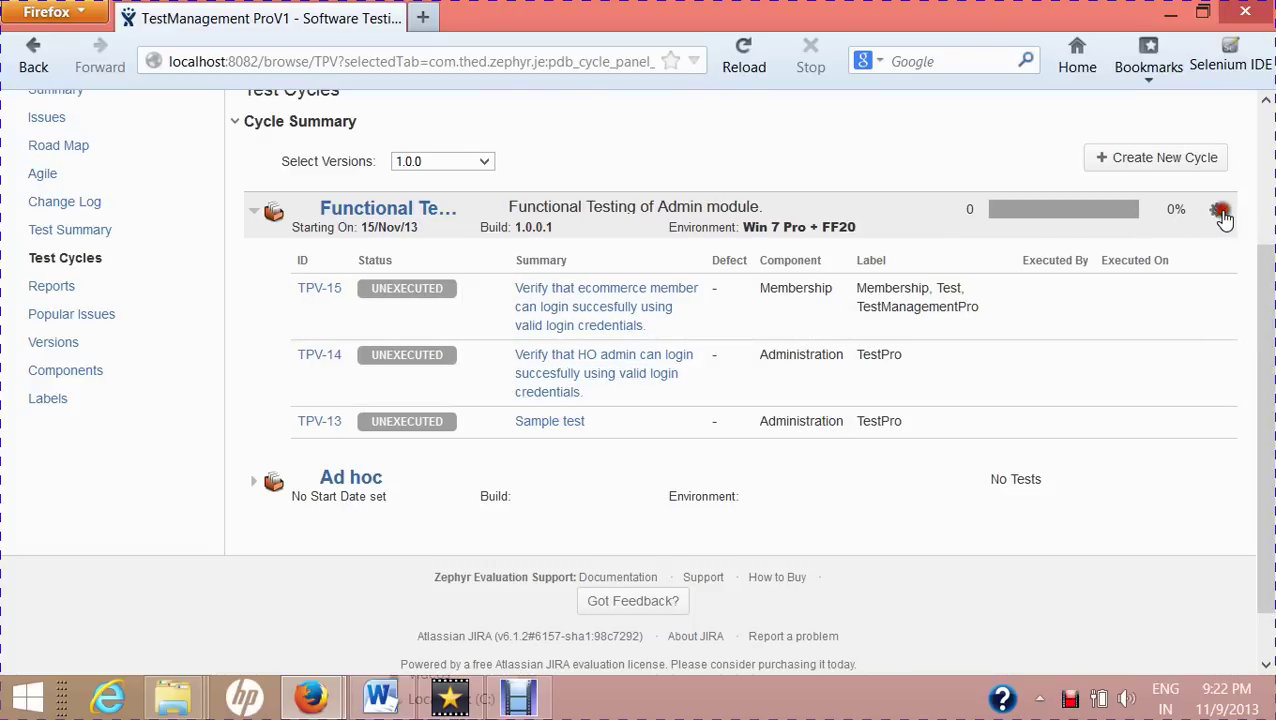
Step: Export the cycle's tests, save Cycle-Functional Testing.csv, and view completed downloads
left_click(1222, 212)
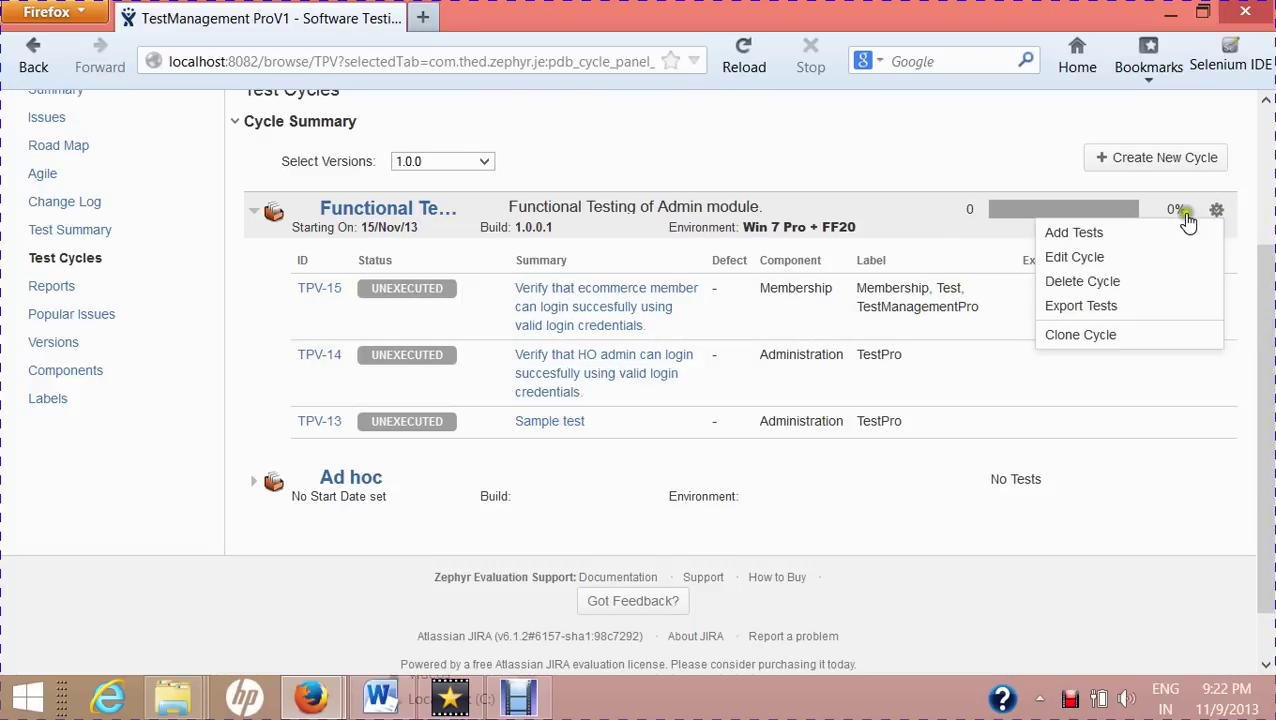
left_click(1095, 310)
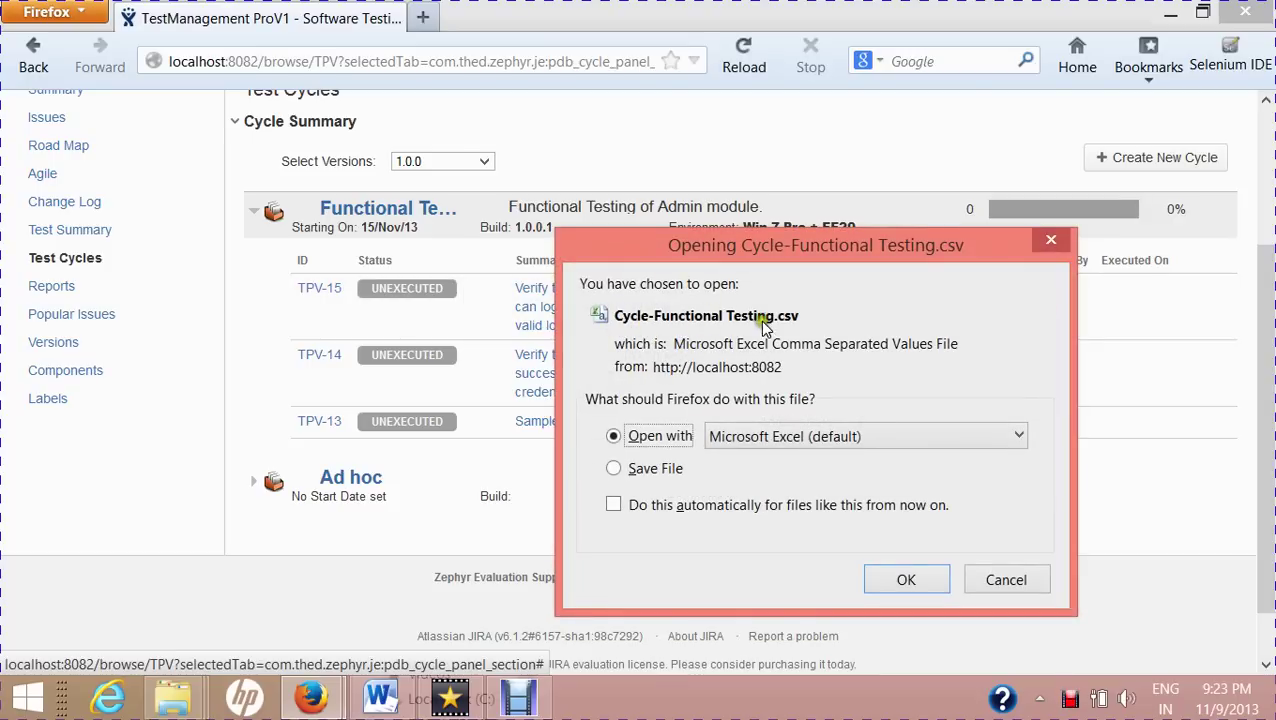
left_click(614, 470)
left_click(900, 581)
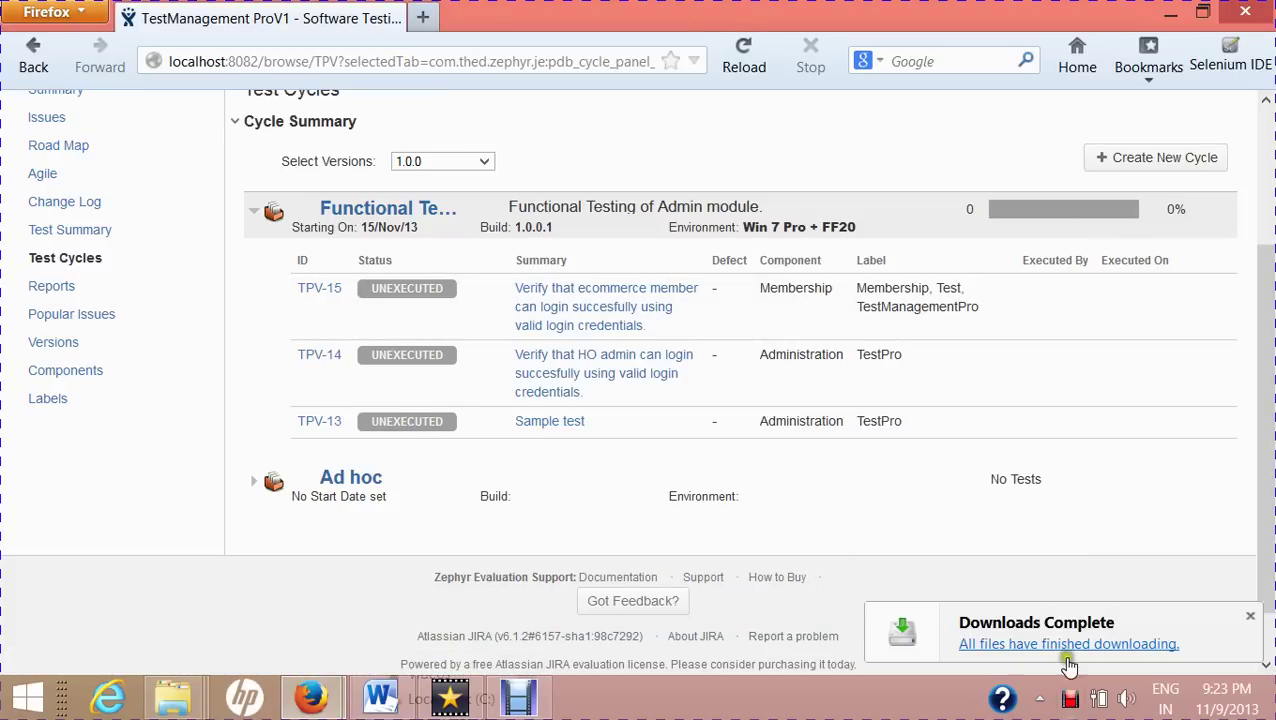
left_click(1070, 645)
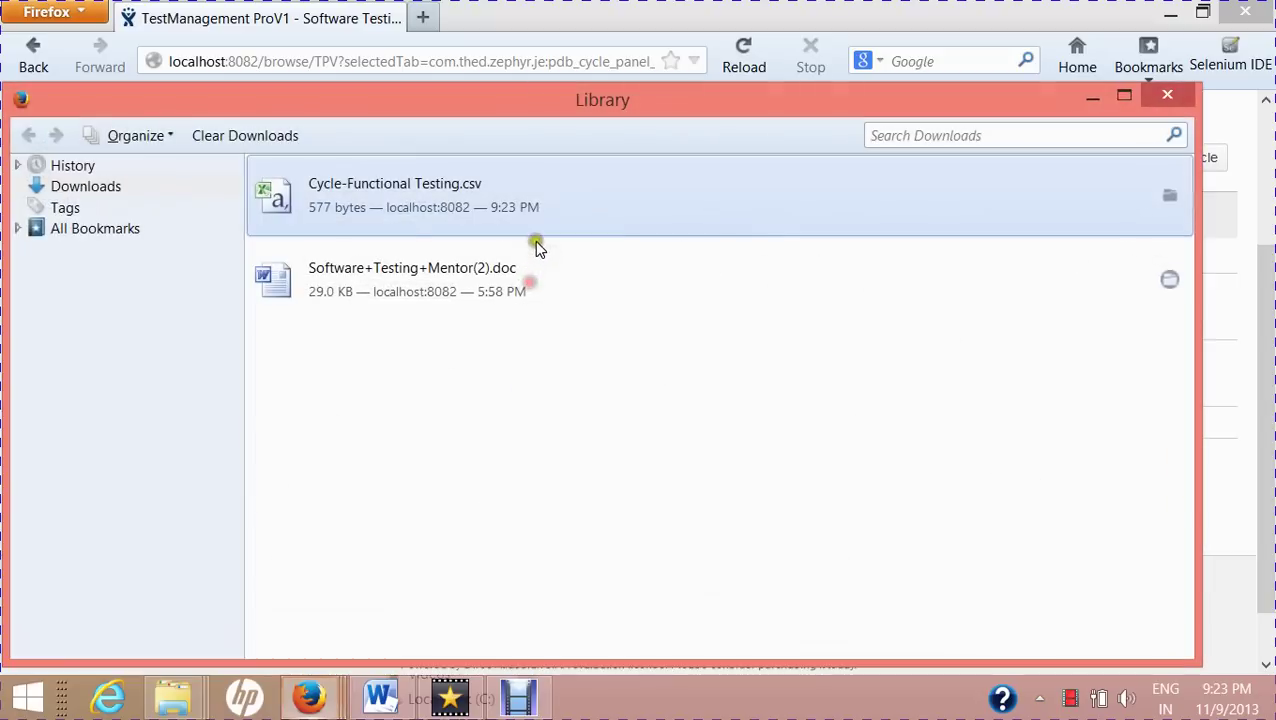
left_click(372, 204)
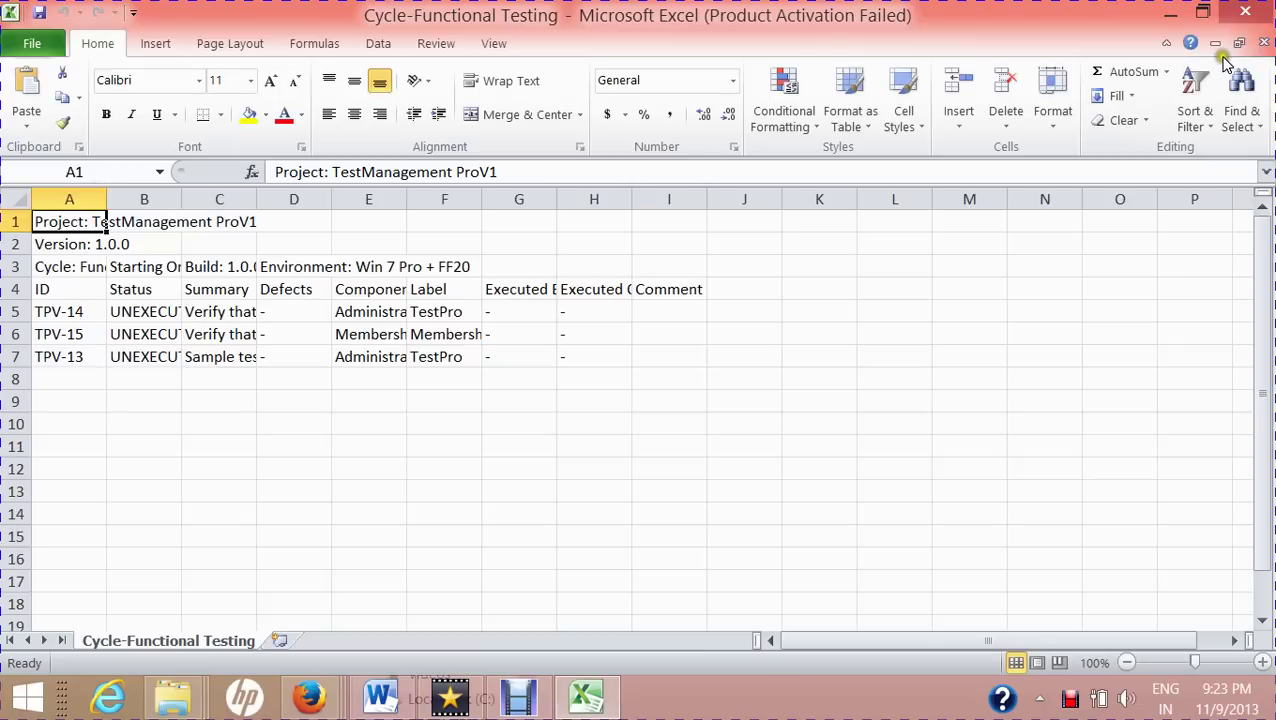
left_click(468, 311)
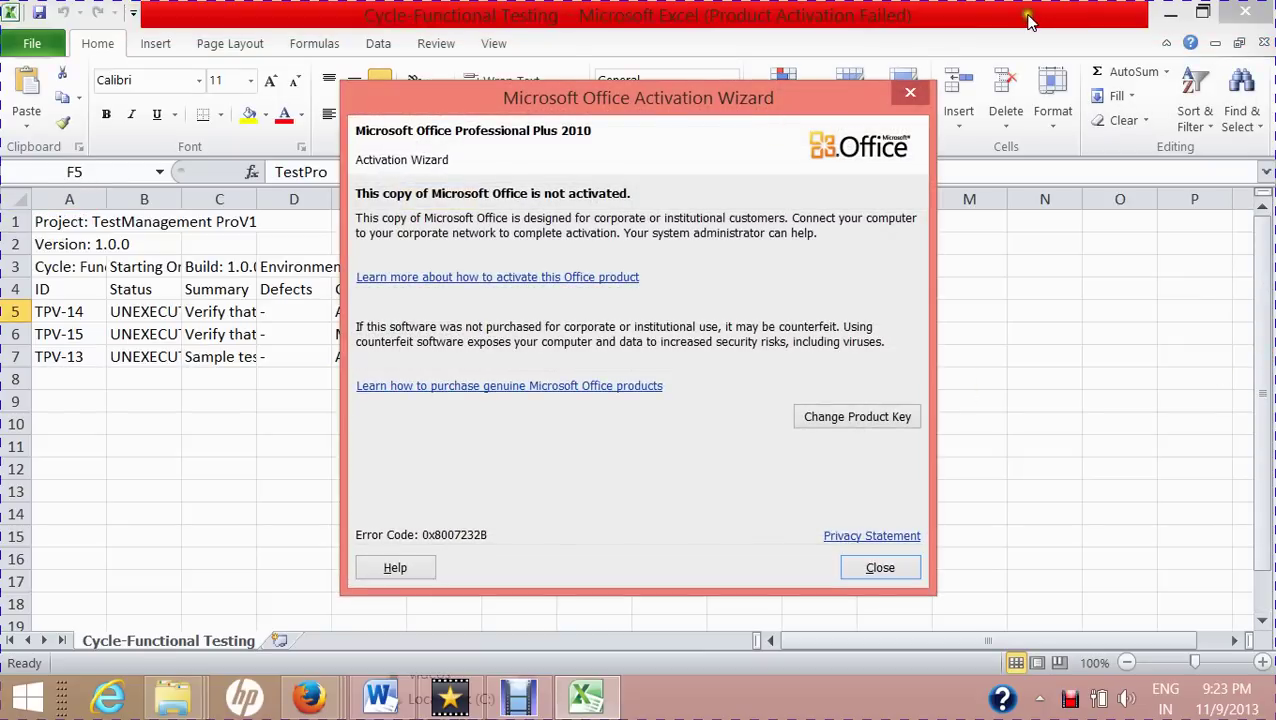
left_click(877, 563)
left_click(1245, 11)
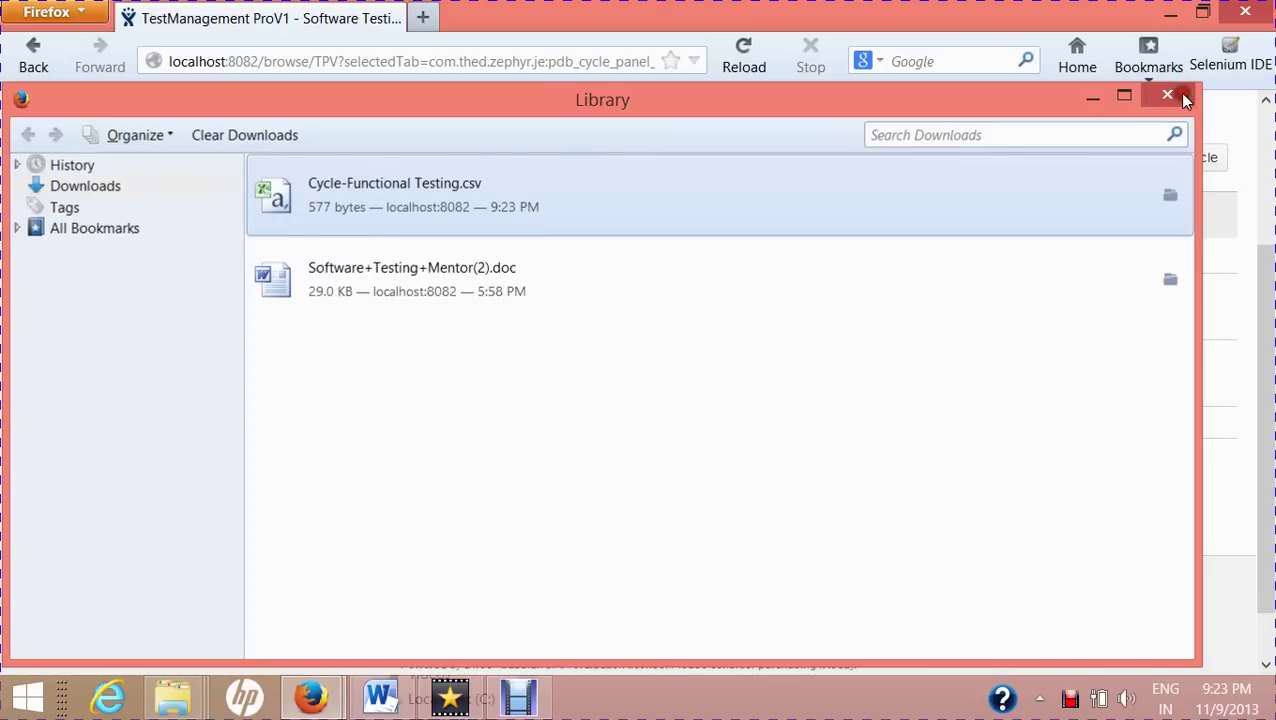
Step: Close the Firefox Library window and open Add Tests from the Functional Testing cycle's actions menu
left_click(1178, 94)
scroll(1267, 366, "up", 1)
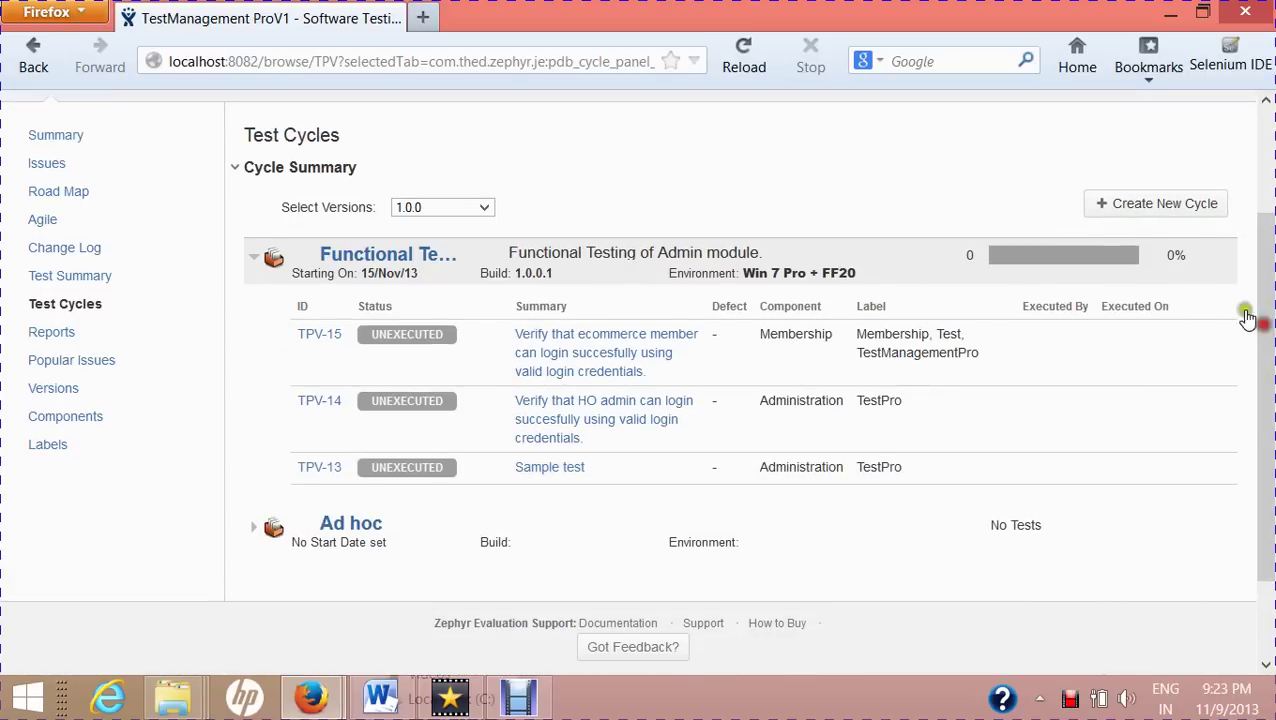
left_click(1216, 258)
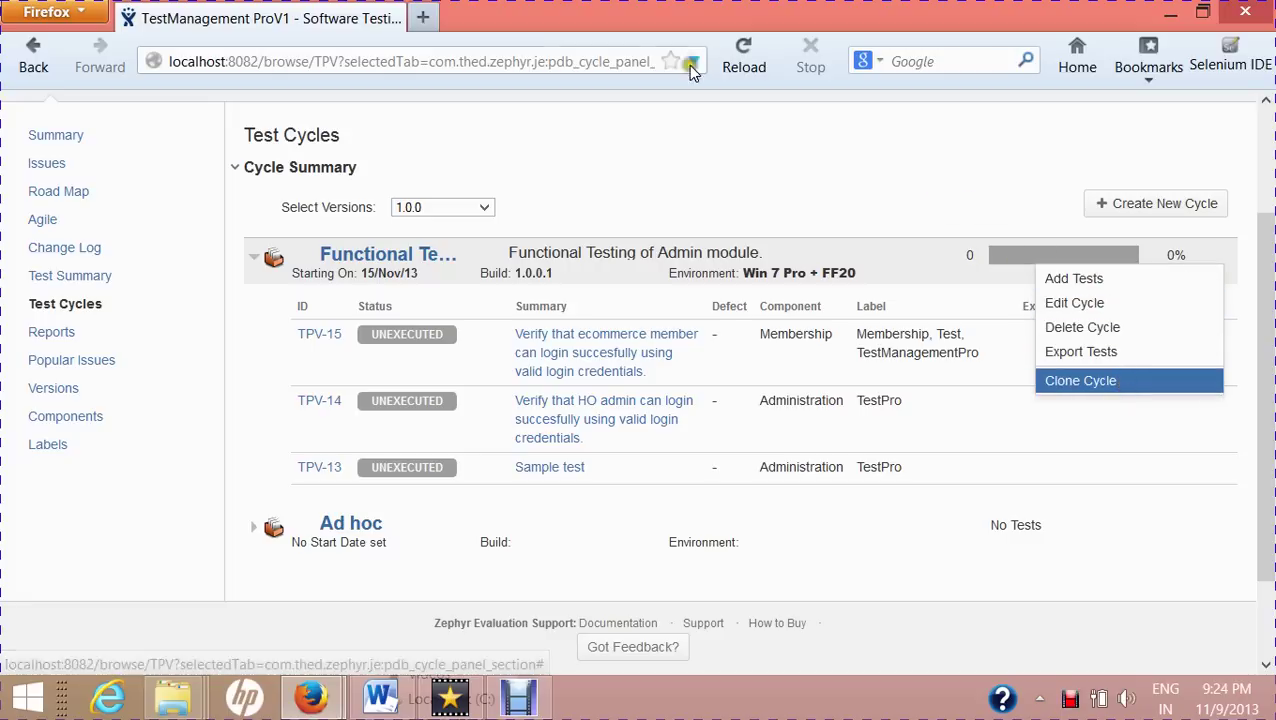
left_click(708, 170)
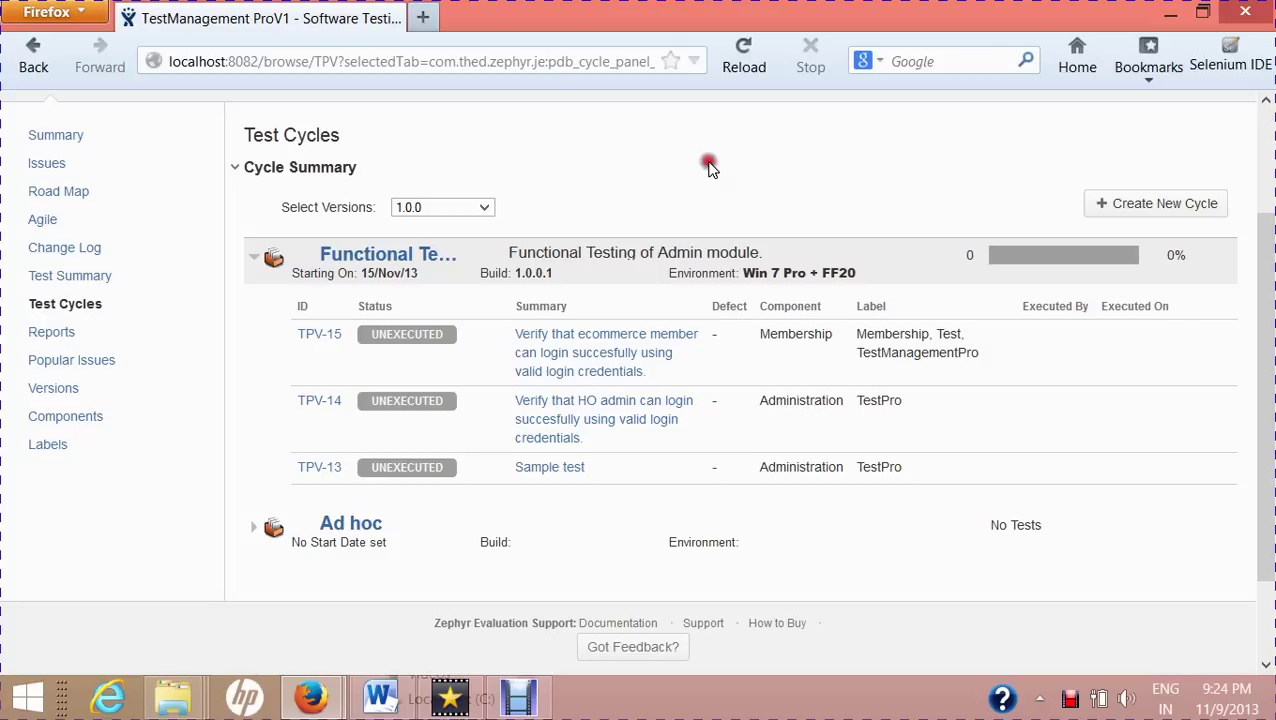
left_click(1216, 258)
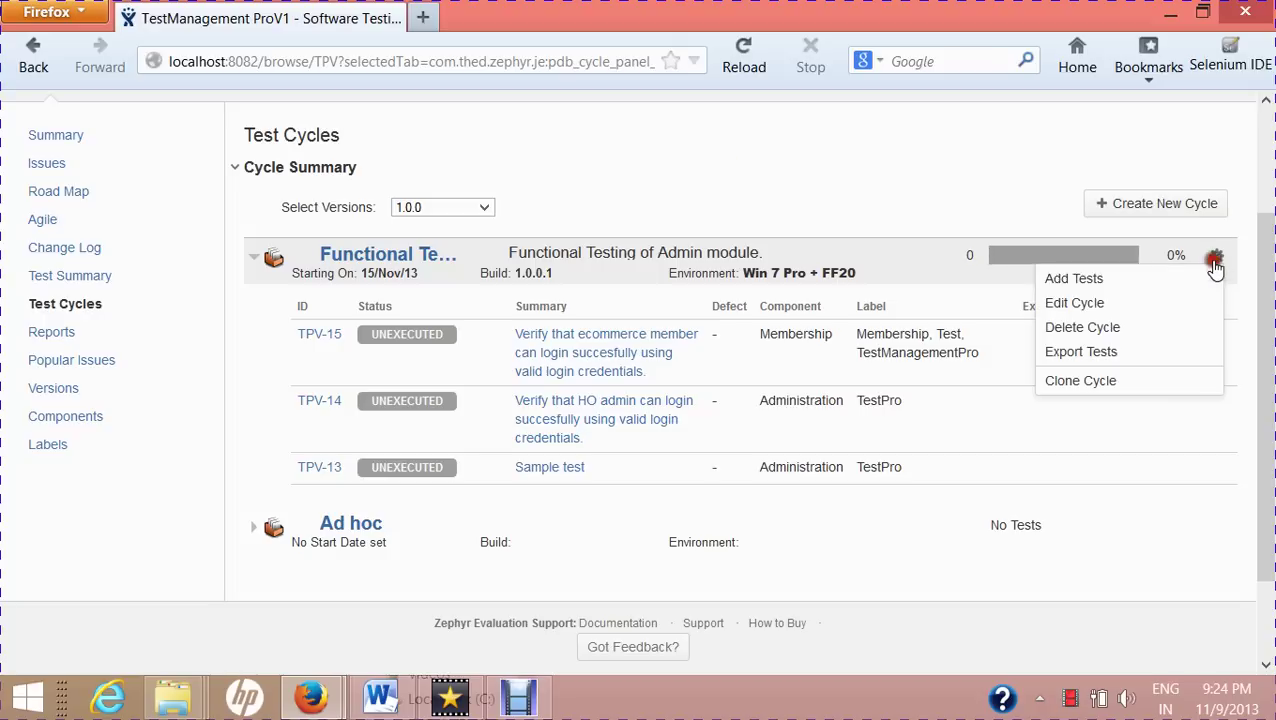
left_click(1128, 281)
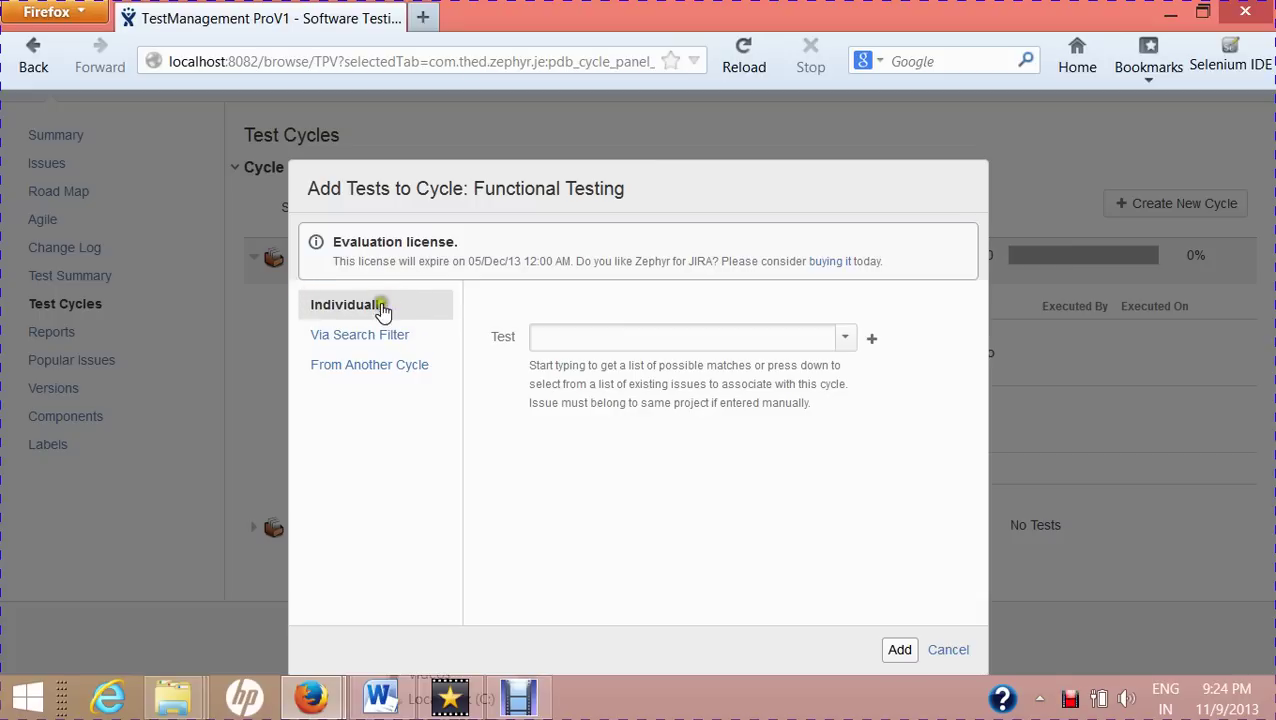
Step: Add tests via the All open TestCases search filter; none are added since TPV-15 and TPV-14 already exist
left_click(380, 336)
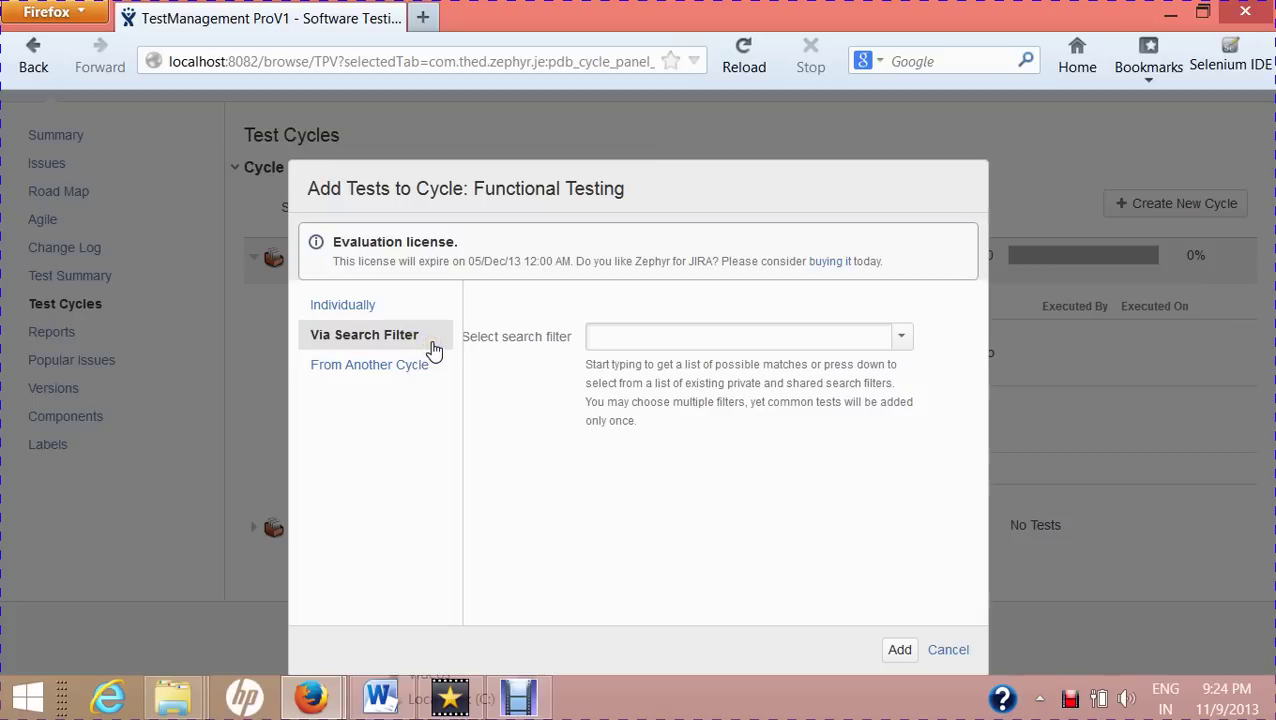
left_click(903, 341)
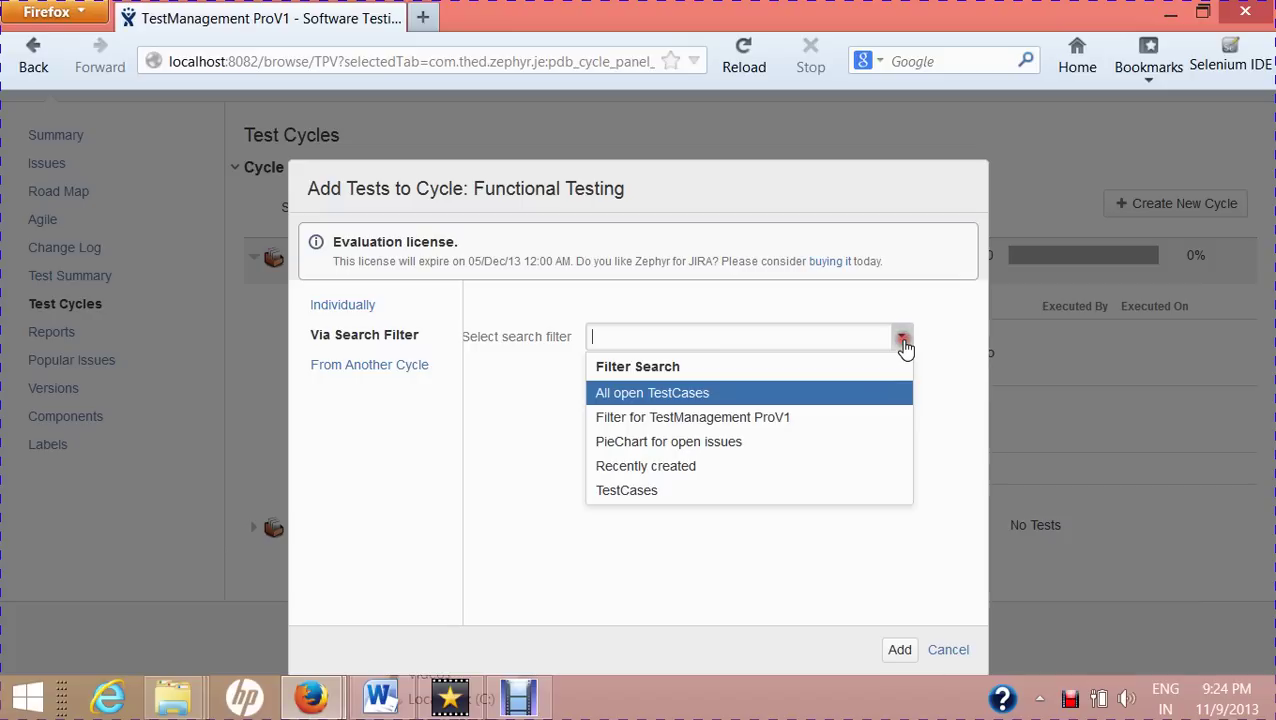
left_click(715, 395)
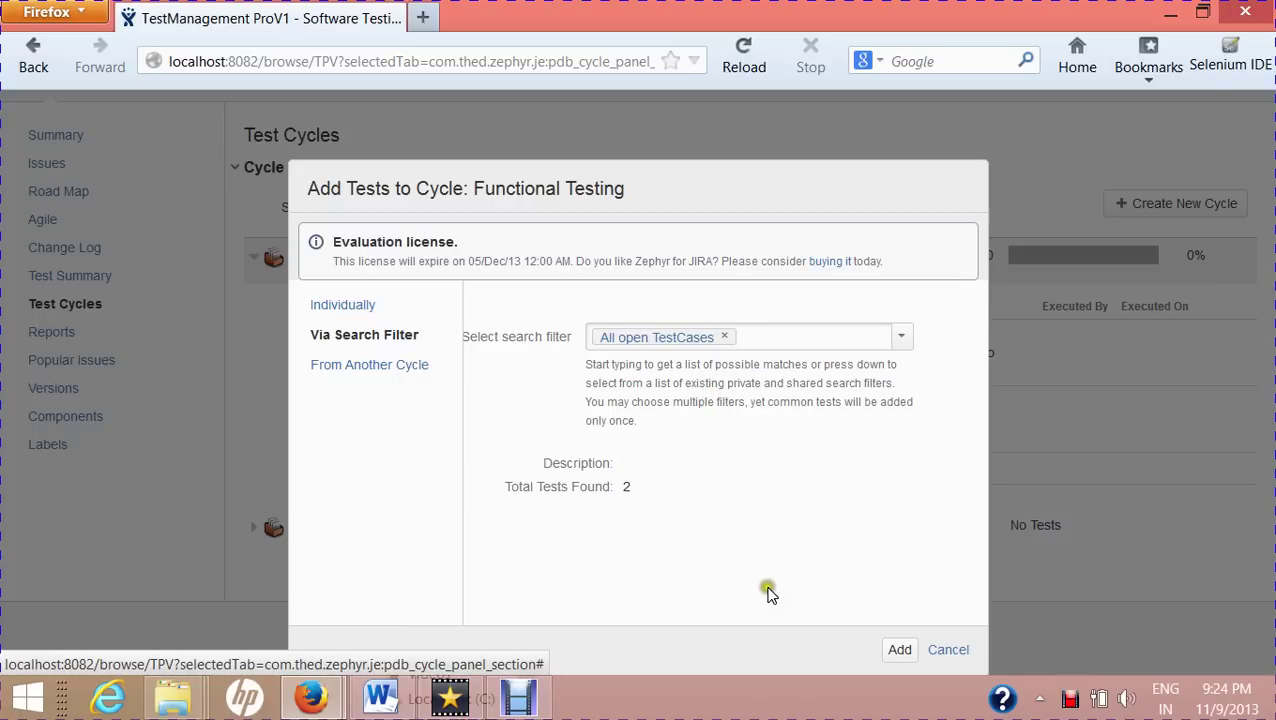
left_click(899, 651)
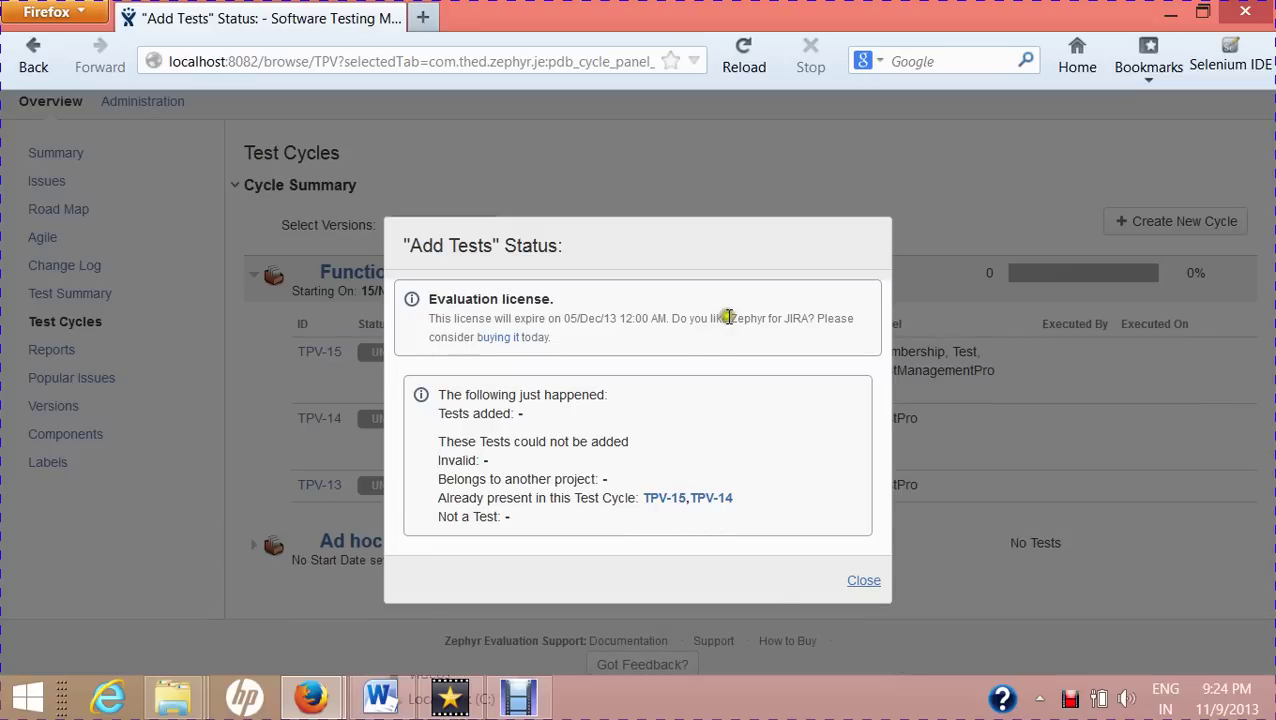
left_click(866, 581)
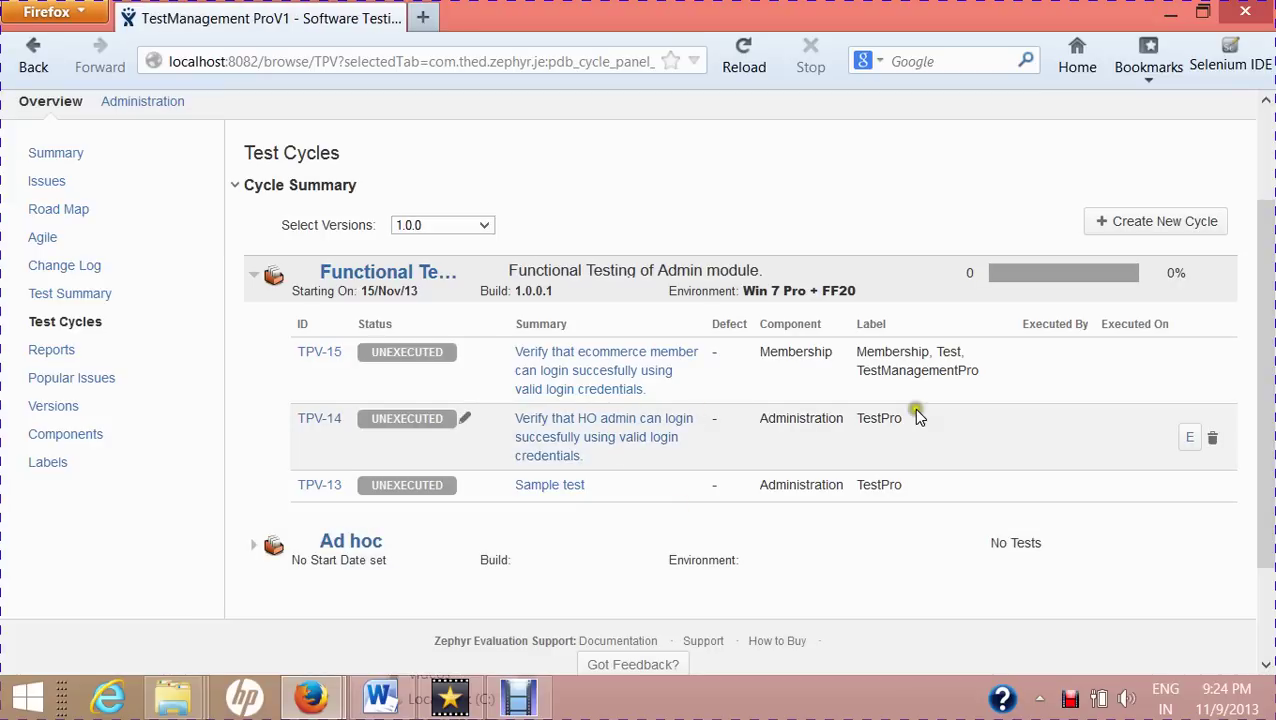
Step: Open the Clone Cycle dialog for the Functional Testing cycle
left_click_drag(1262, 355, 1254, 448)
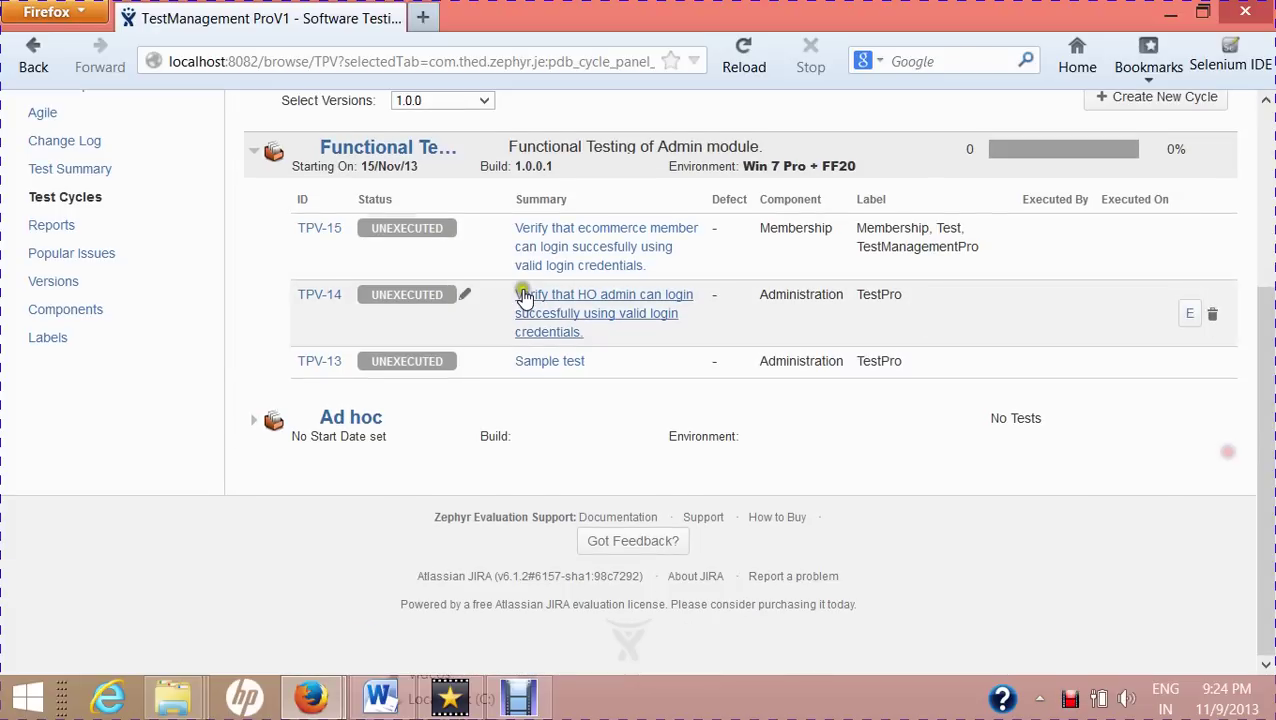
left_click_drag(1262, 313, 1262, 250)
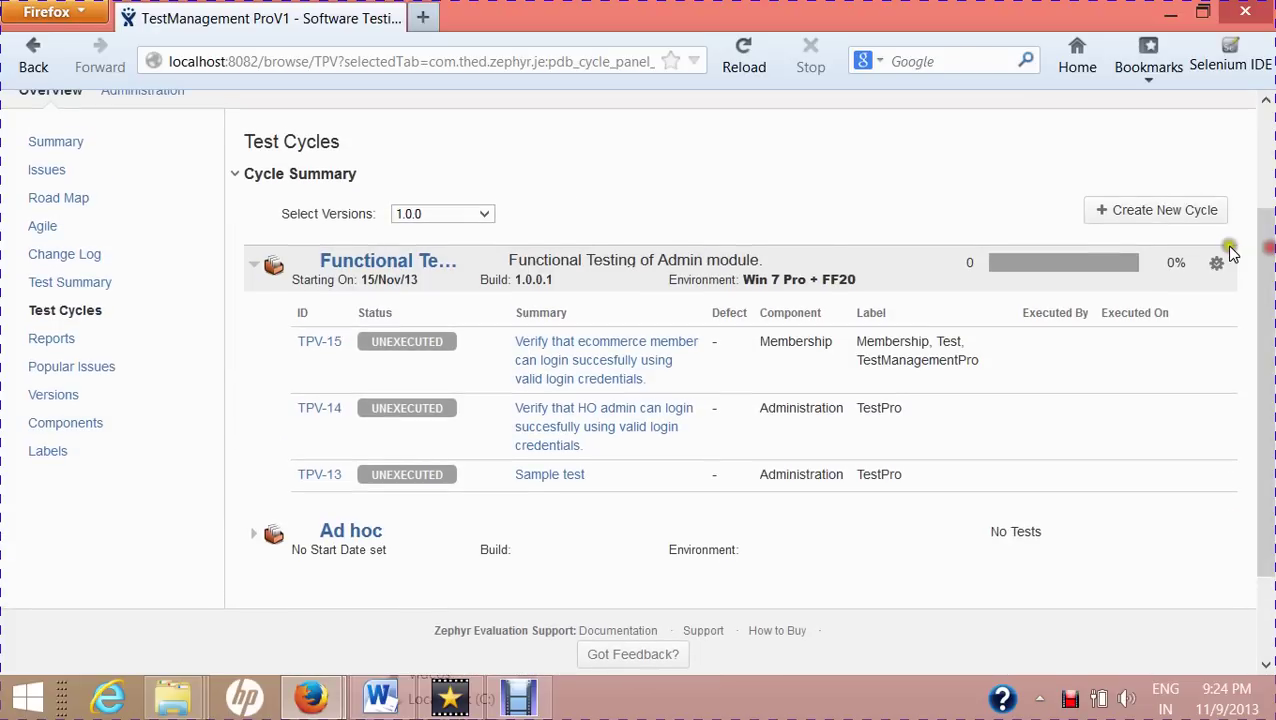
left_click(1220, 263)
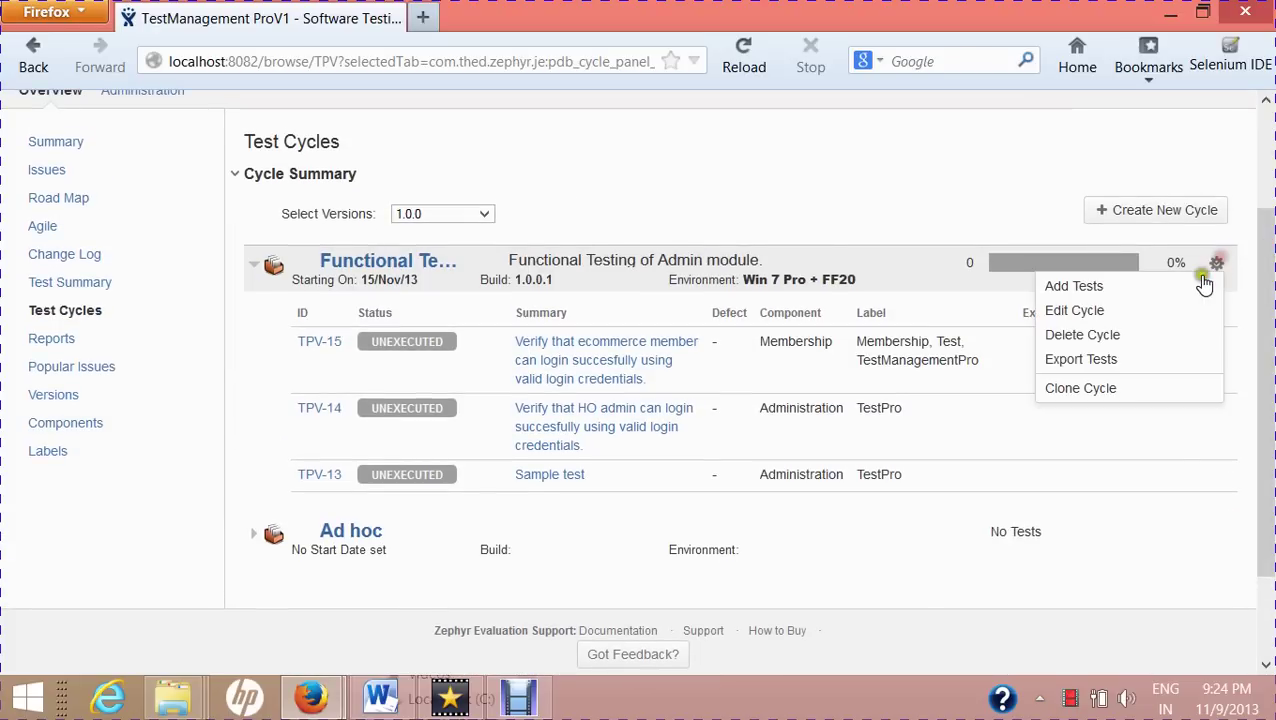
left_click(1113, 390)
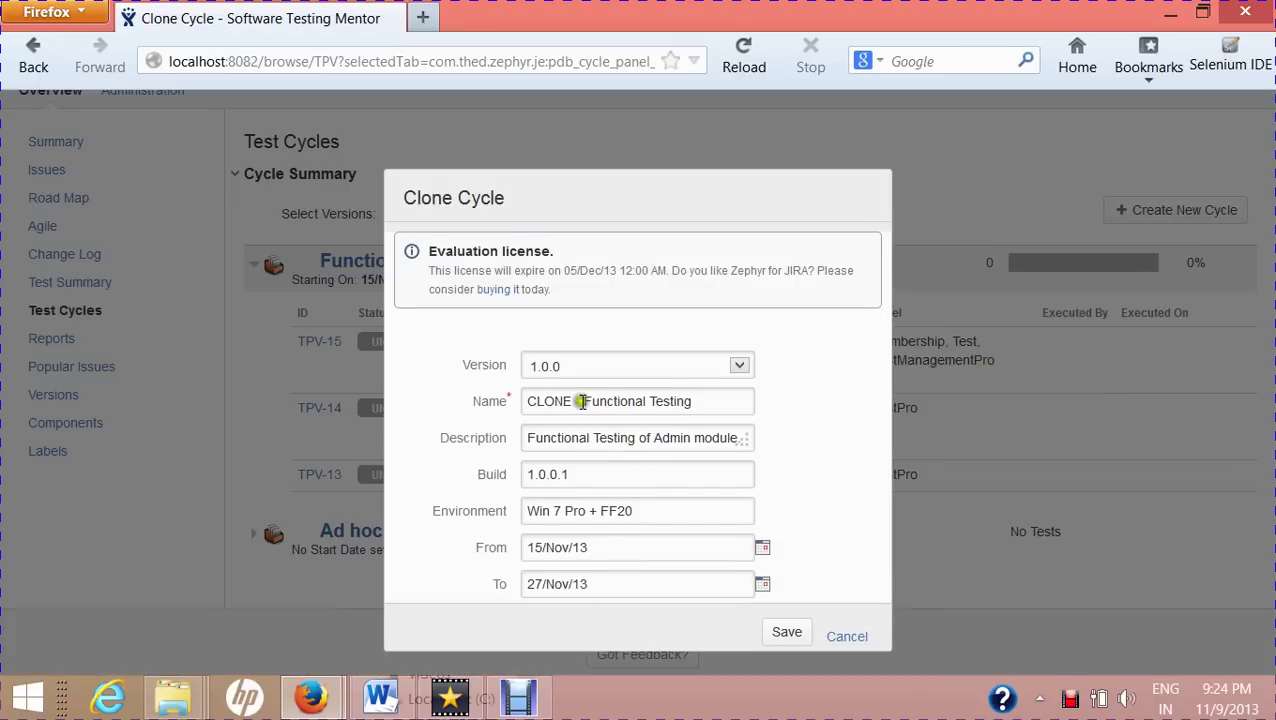
Step: Name the clone Functional Testing 2 with build 1.0.0.2, dated 21/Nov/13 to 29/Nov/13, and save
left_click_drag(584, 401, 486, 401)
key("Delete")
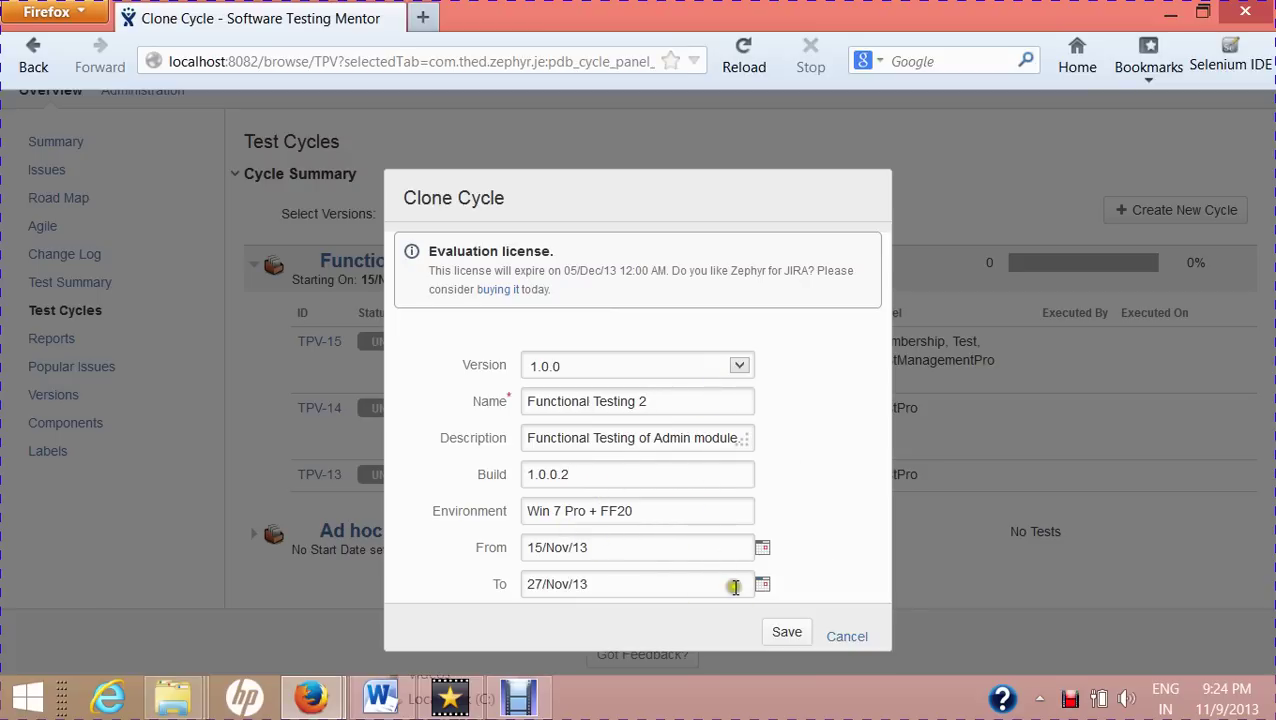
left_click(762, 547)
left_click(888, 584)
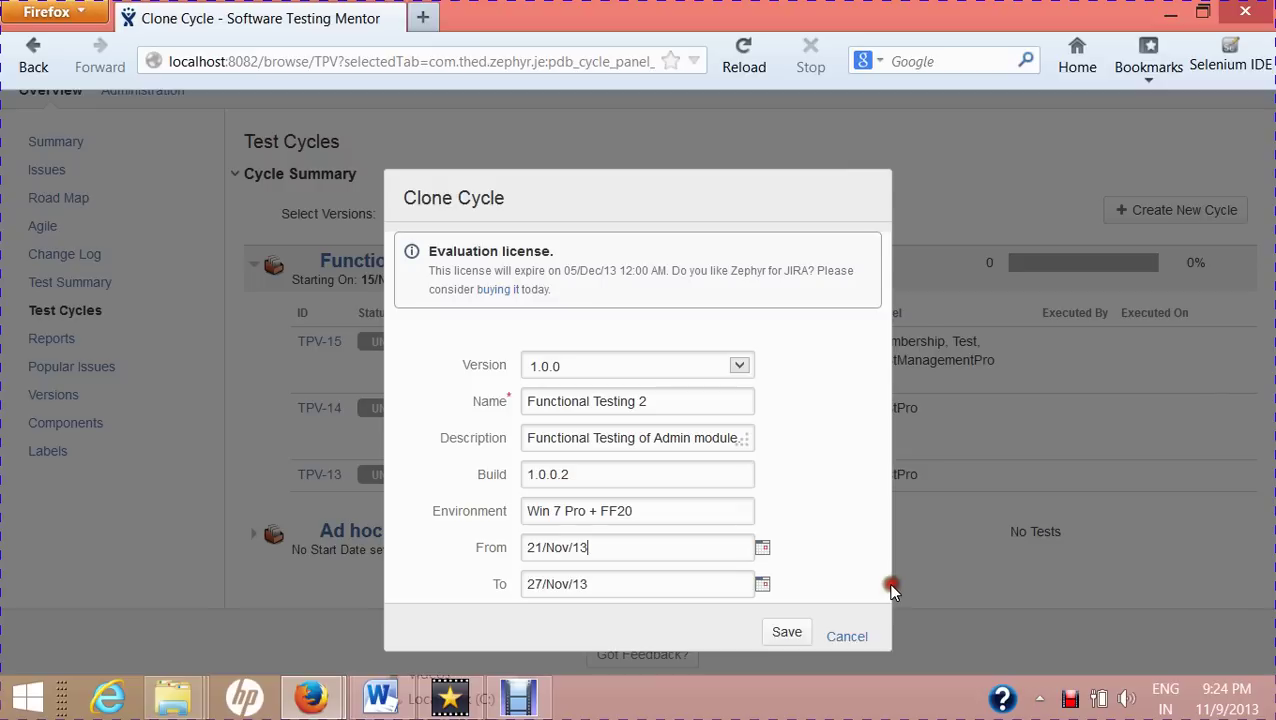
left_click(762, 584)
left_click(916, 604)
left_click(788, 634)
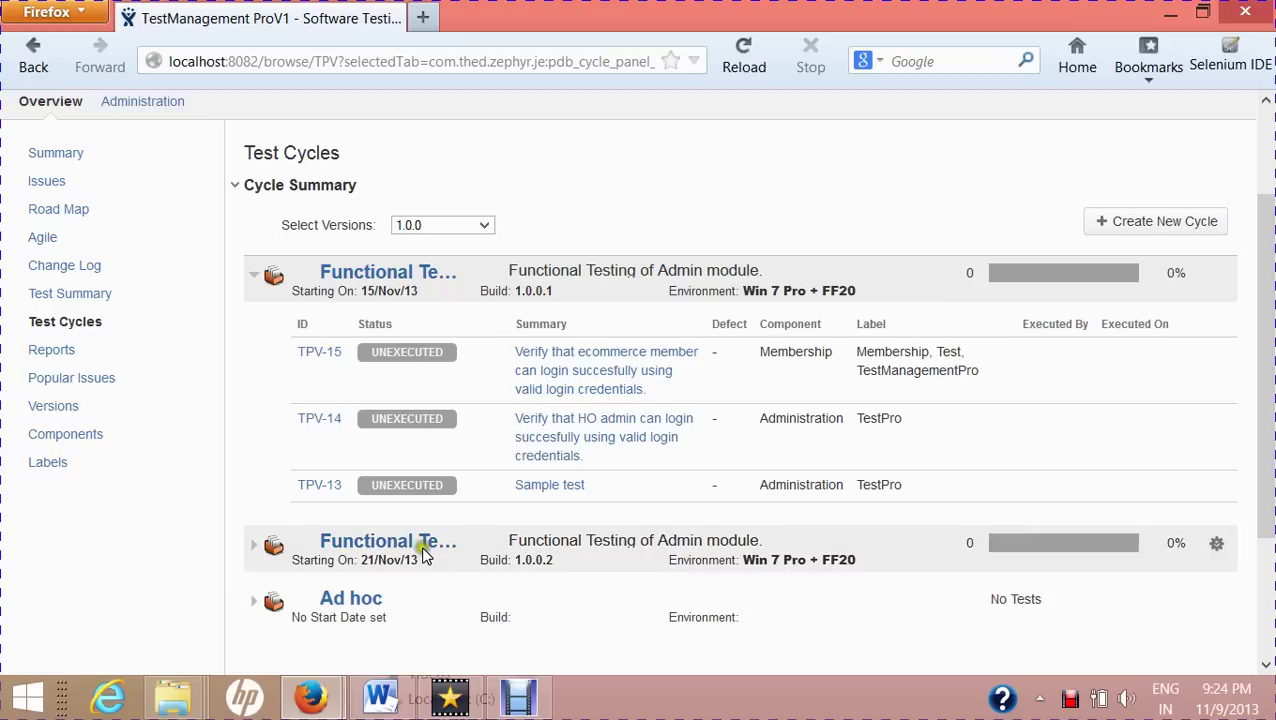
Step: Expand the cloned 21/Nov/13 cycle to reveal its UNEXECUTED tests TPV-15, TPV-14 and TPV-13
left_click_drag(1264, 302, 1267, 372)
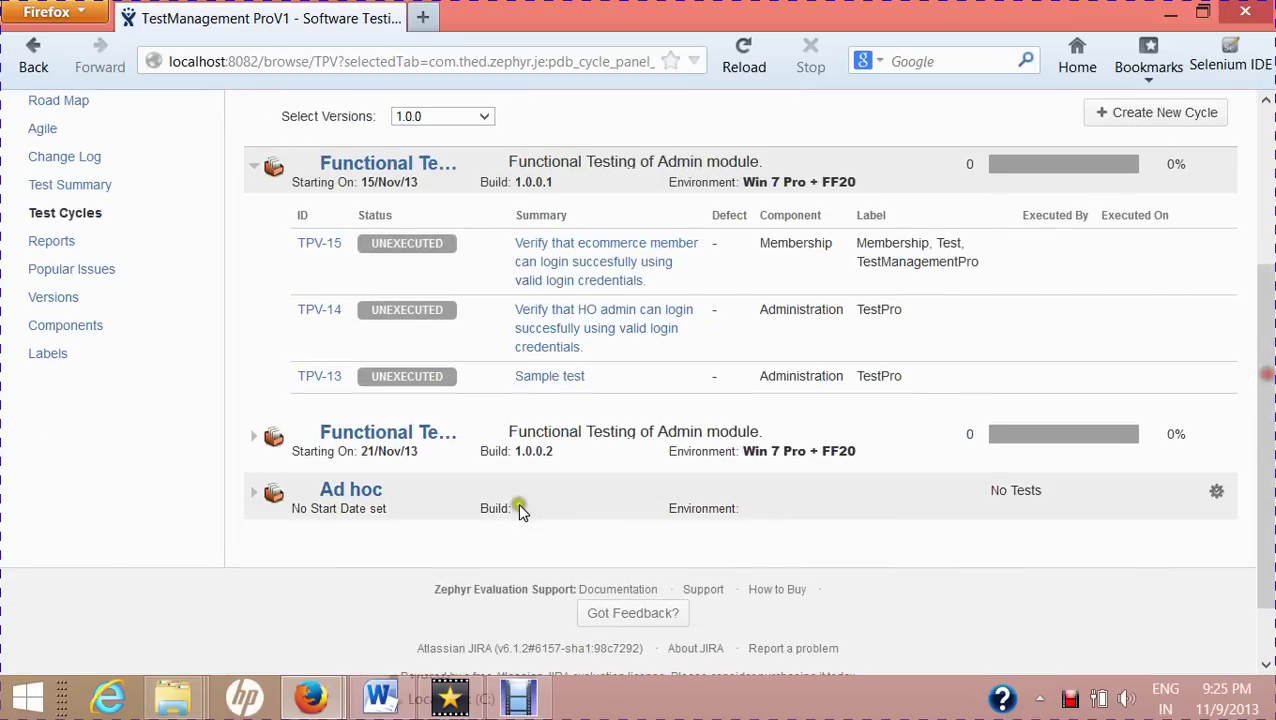
left_click(252, 437)
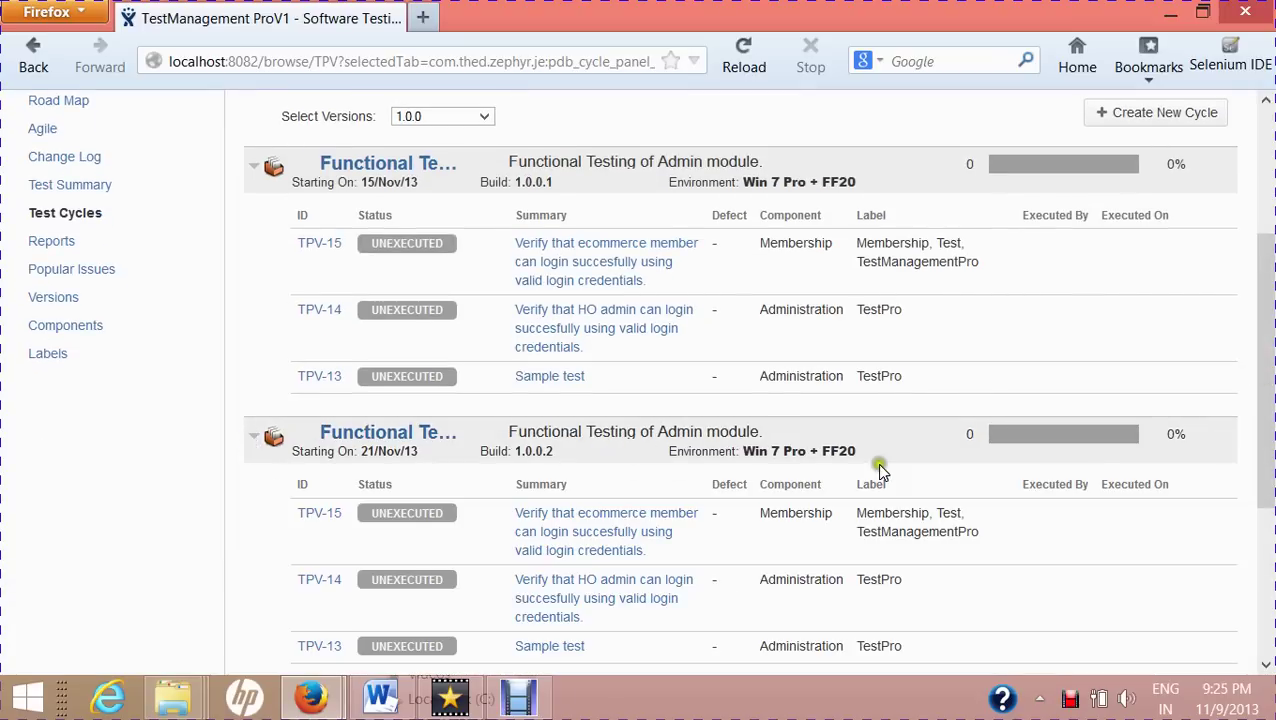
left_click_drag(1262, 381, 1259, 464)
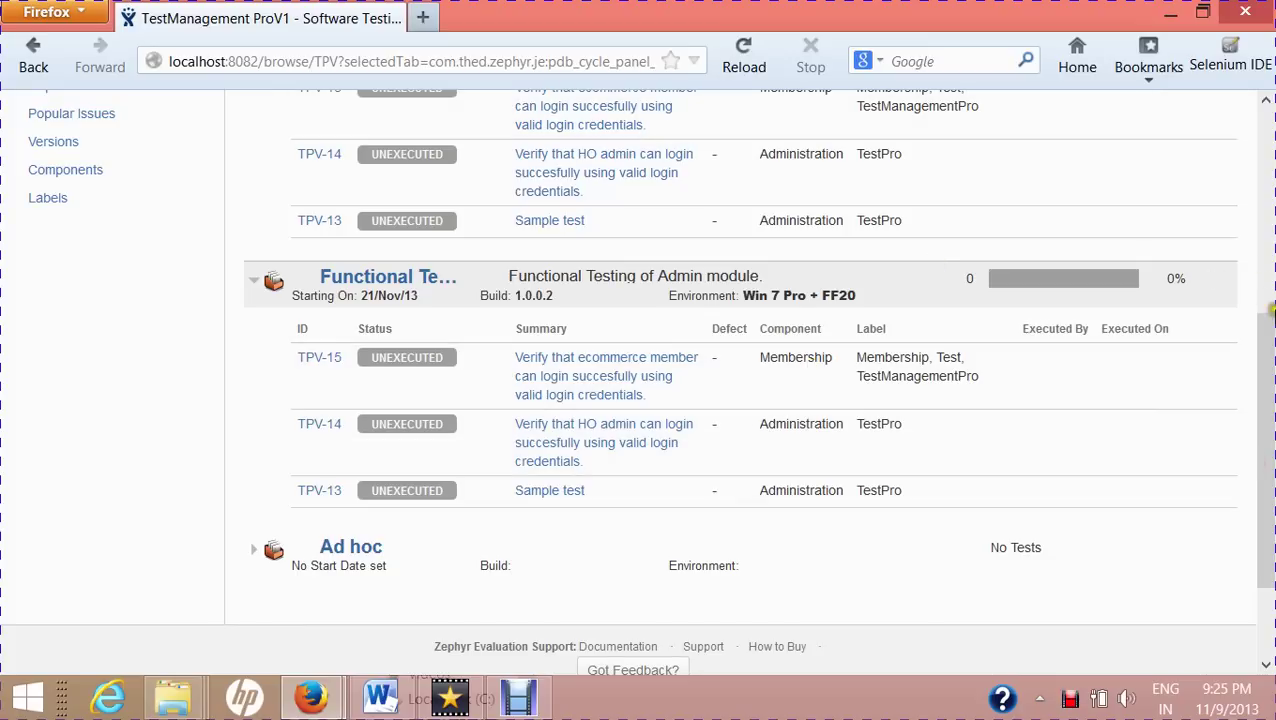
left_click_drag(1270, 364, 1202, 293)
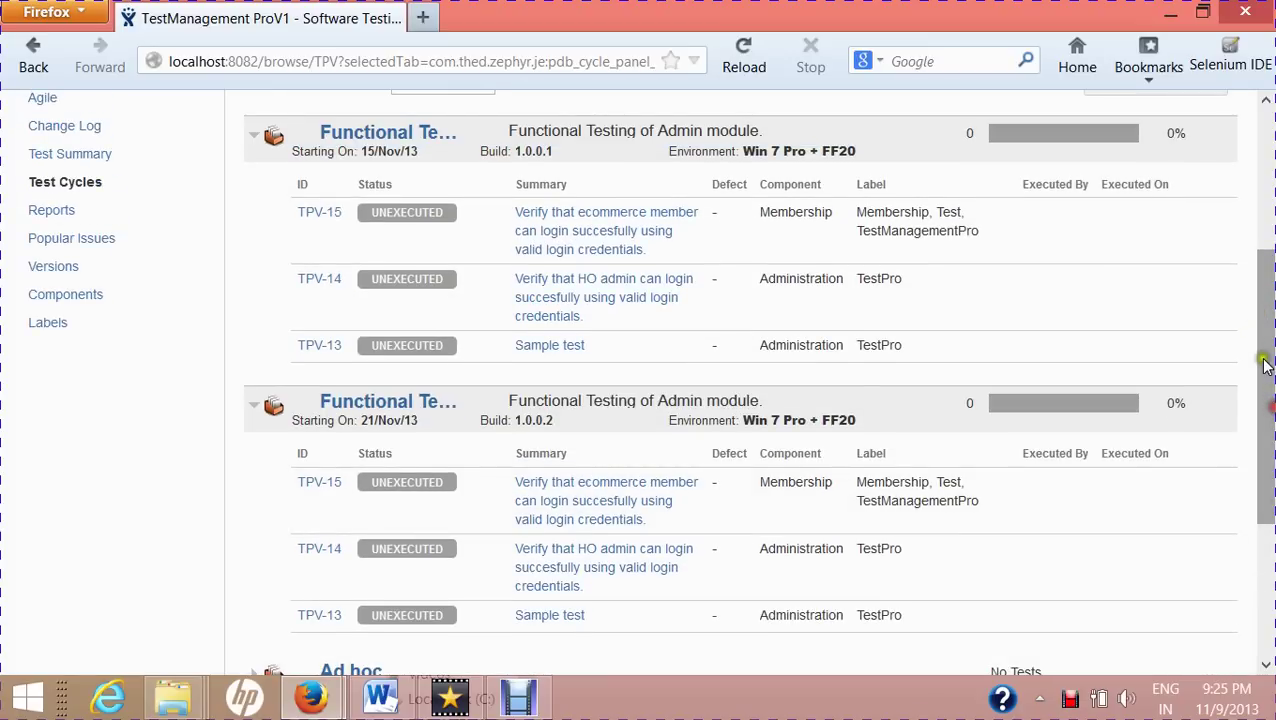
left_click_drag(1262, 359, 1262, 418)
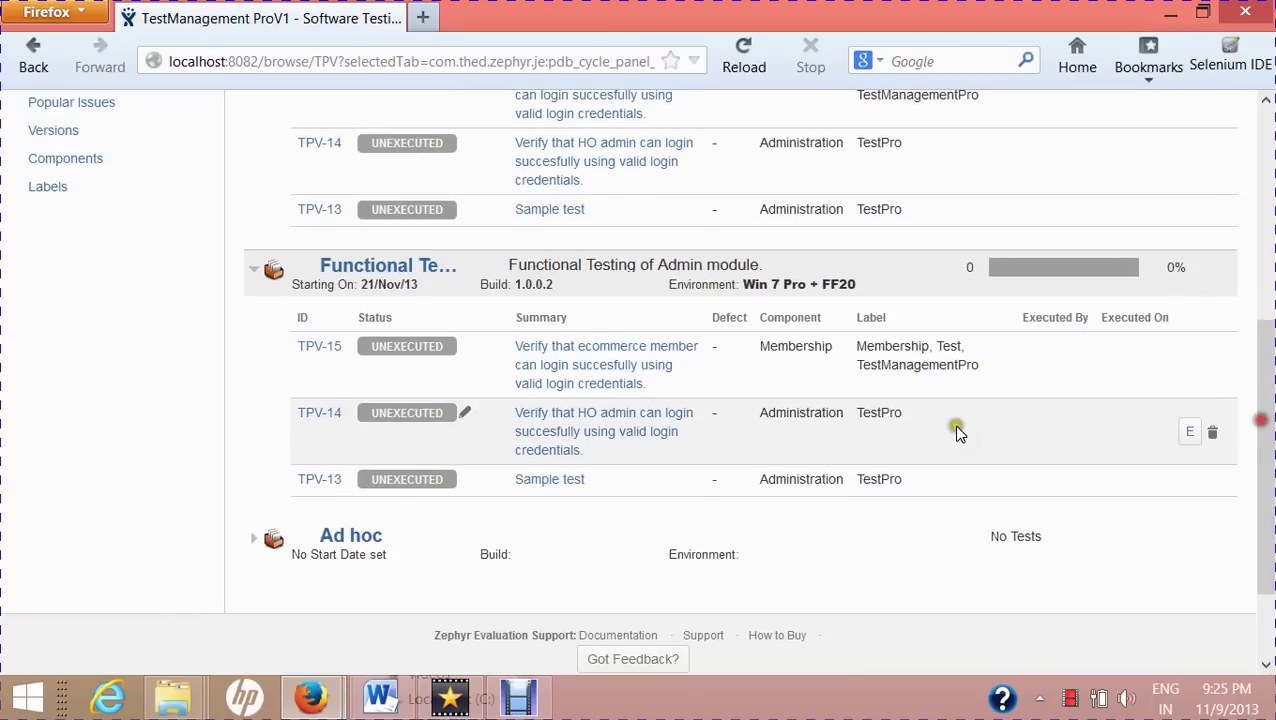
Step: Delete the TPV-13 and TPV-14 executions from Functional Testing 2, confirming each deletion
left_click(1211, 487)
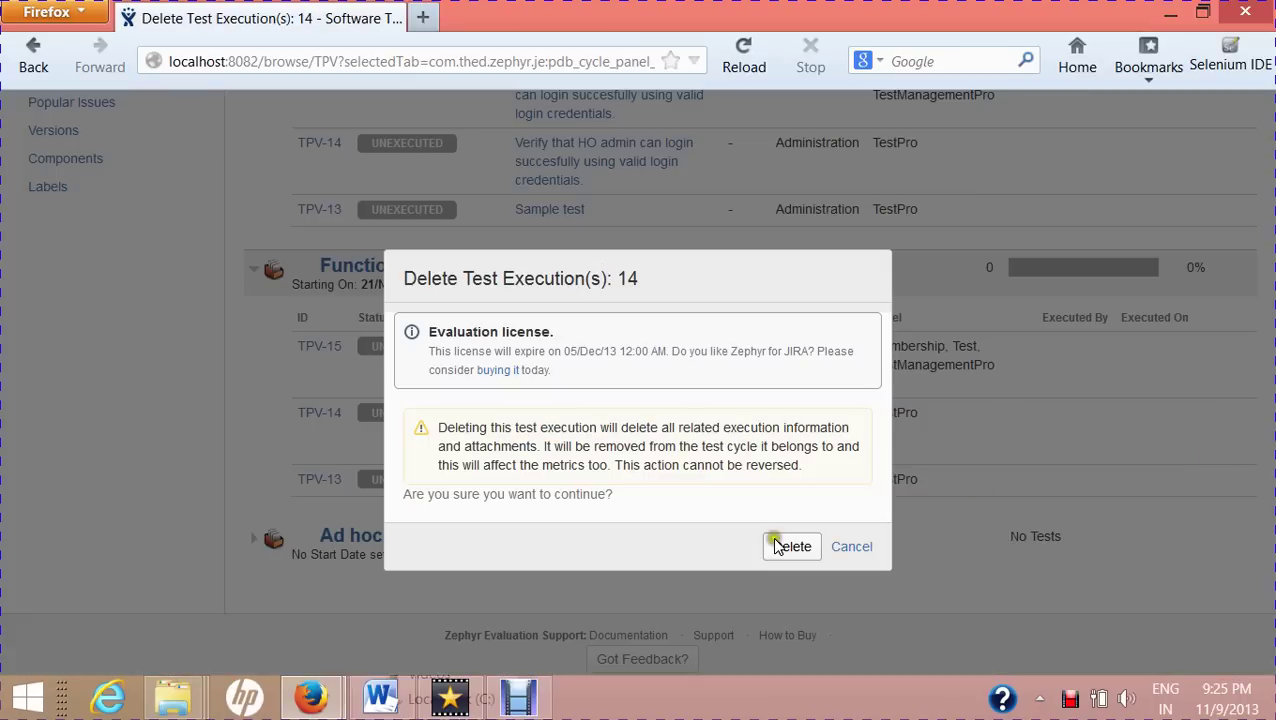
left_click(790, 546)
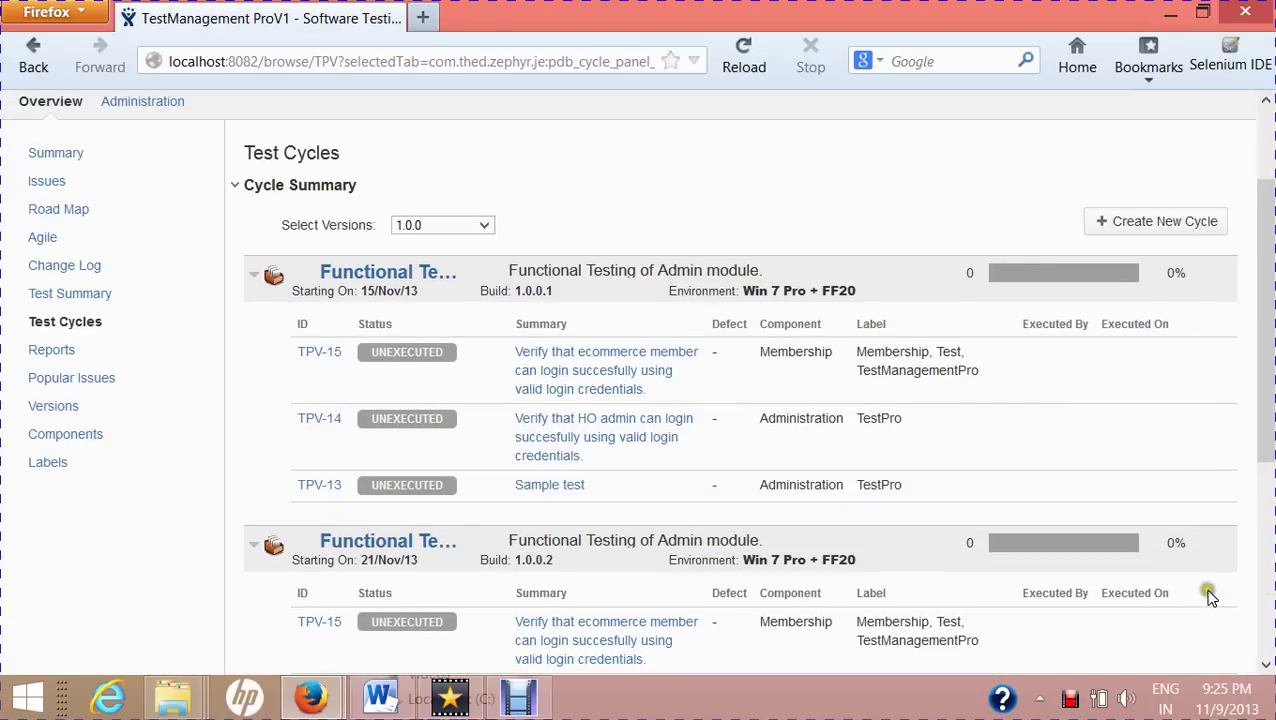
left_click_drag(1265, 435, 1262, 528)
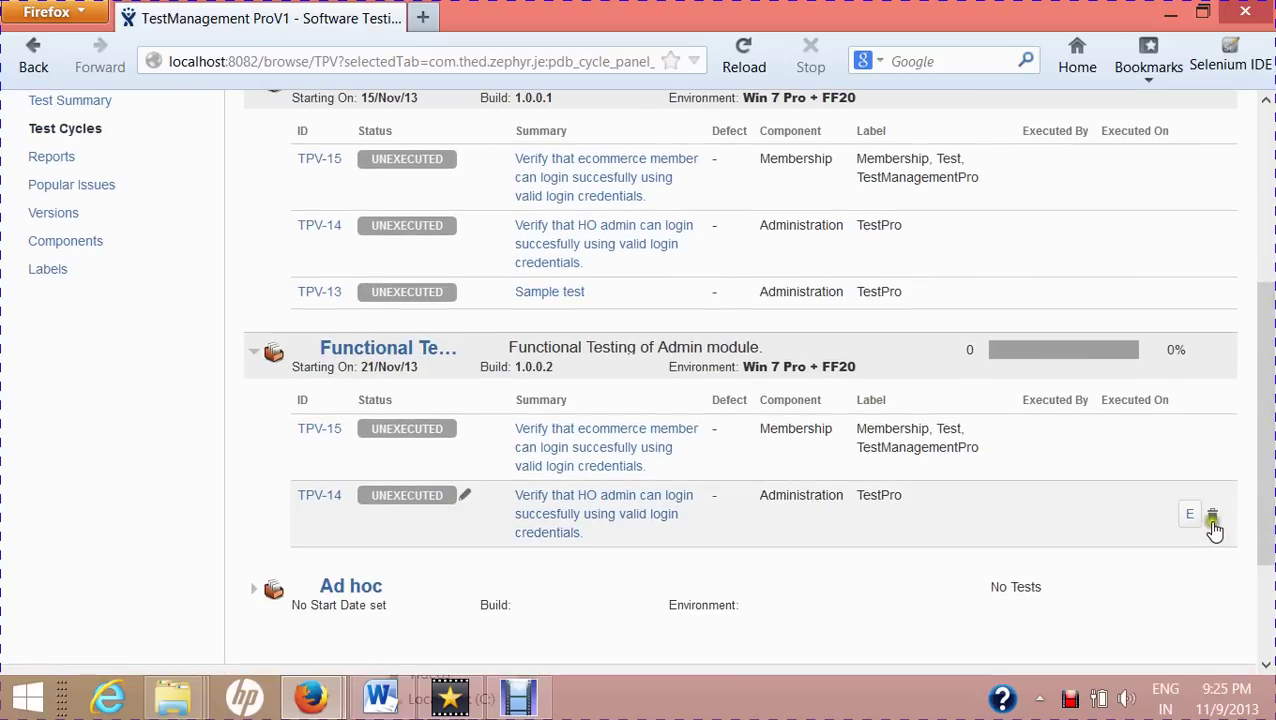
left_click(1211, 516)
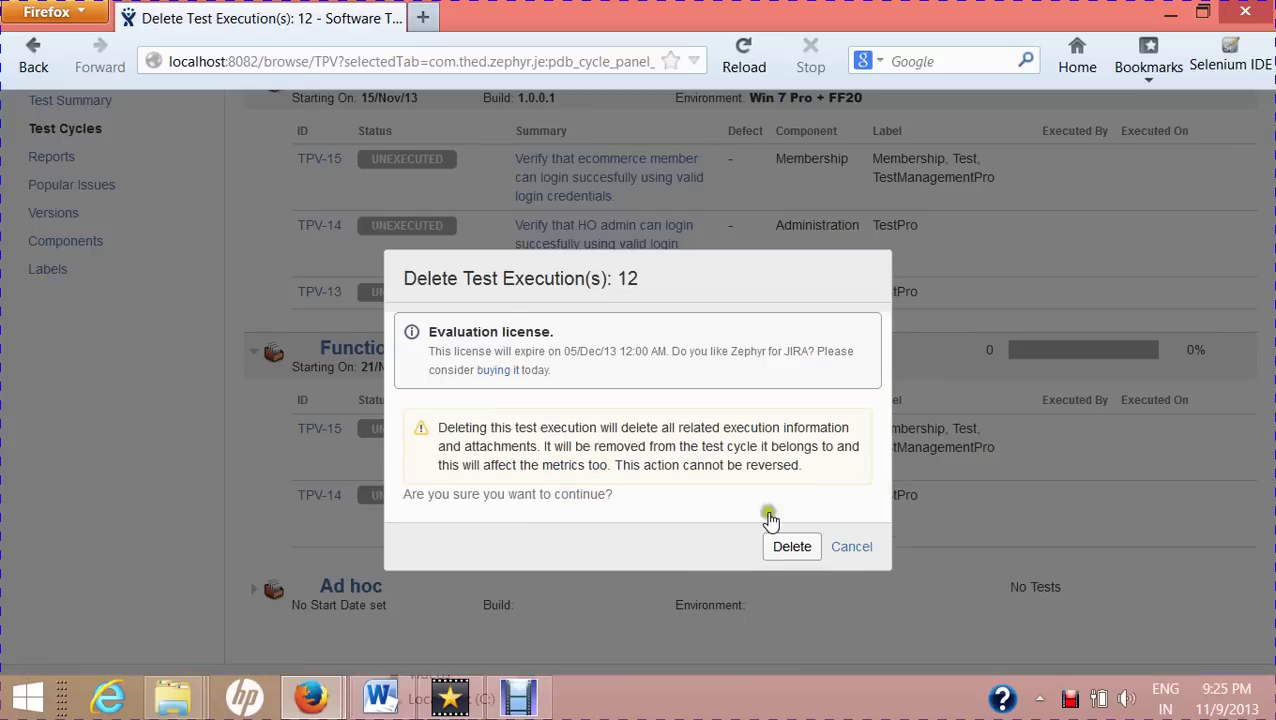
left_click(790, 547)
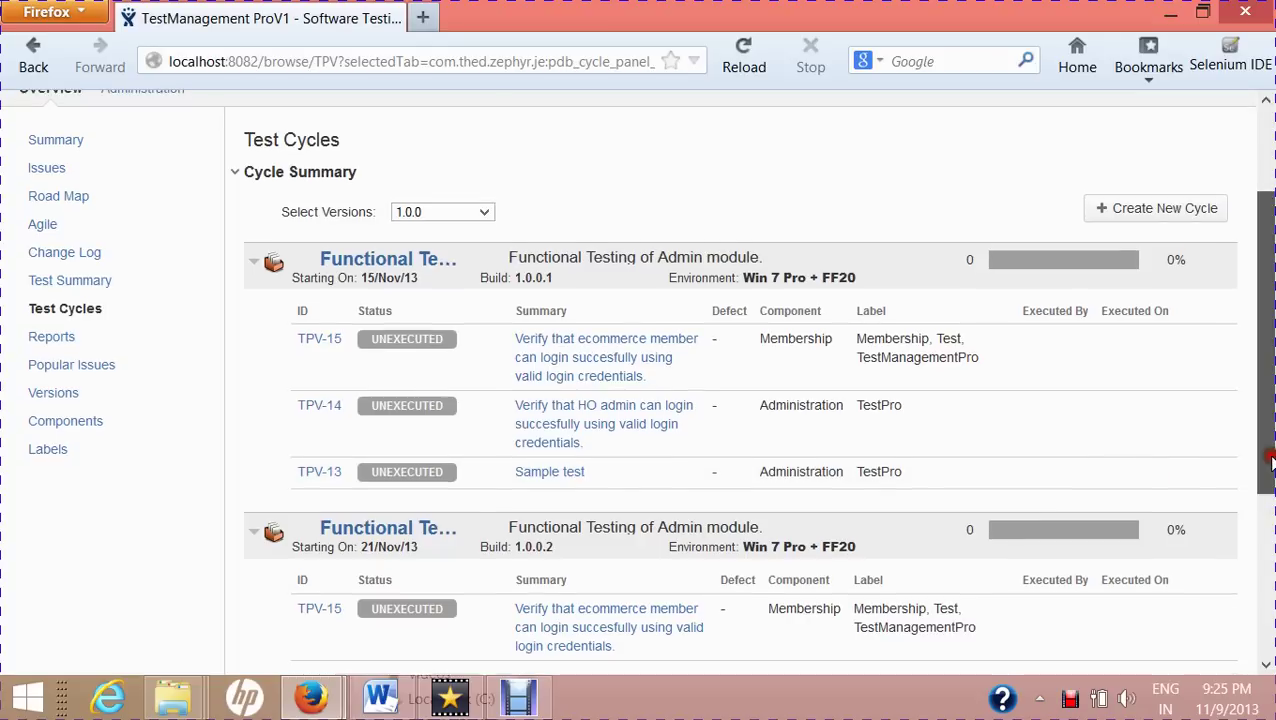
scroll(1220, 450, "down", 3)
Step: Open Add Tests for Functional Testing 2 and select the All open TestCases search filter
left_click(1217, 391)
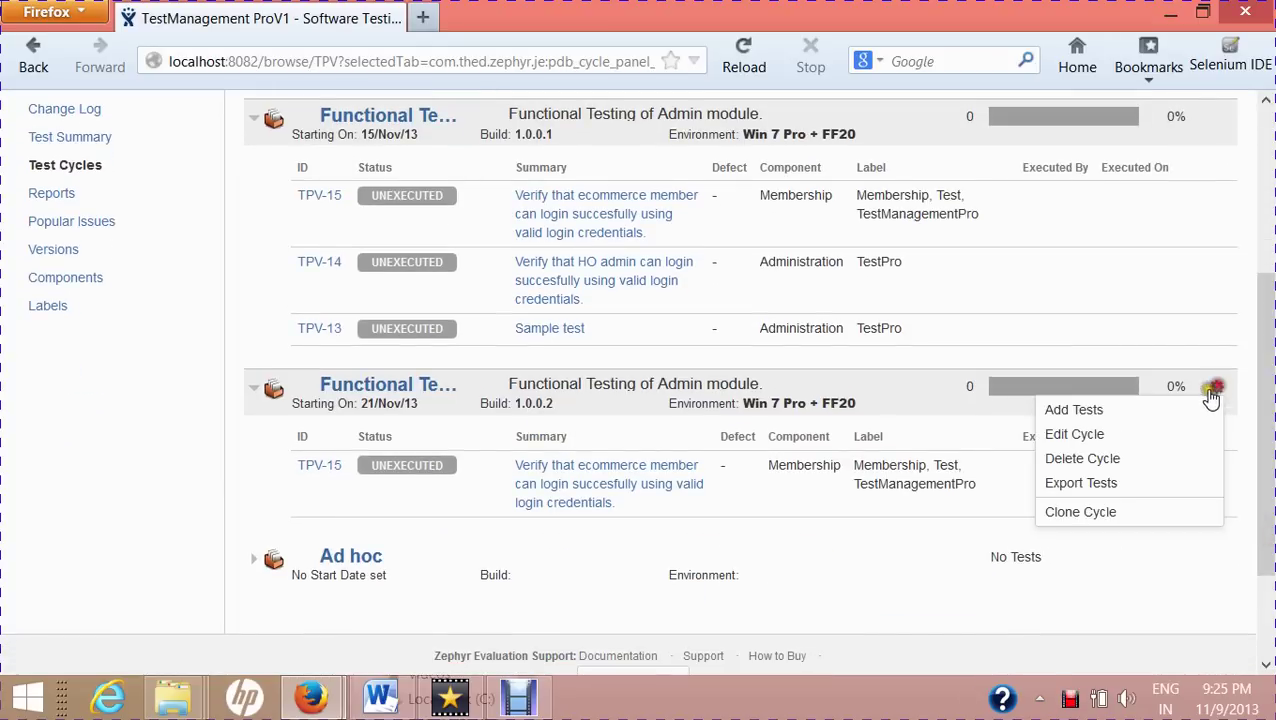
left_click(1099, 411)
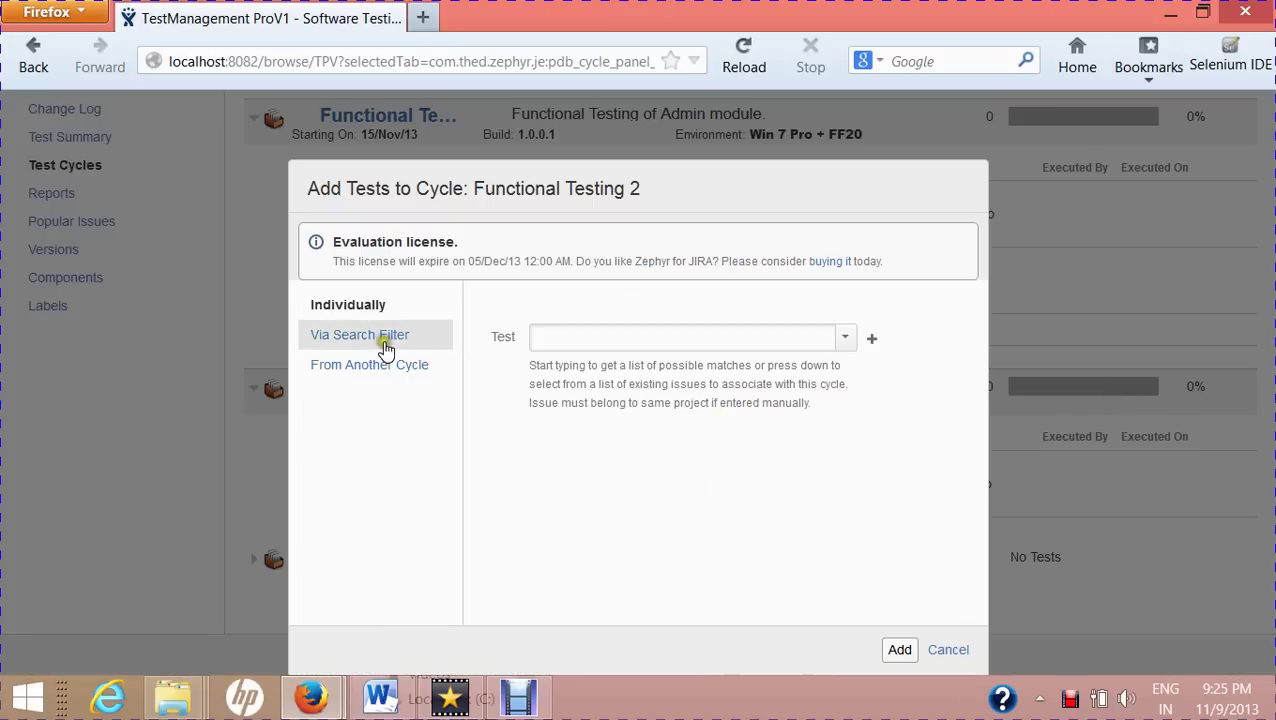
left_click(384, 337)
left_click(900, 338)
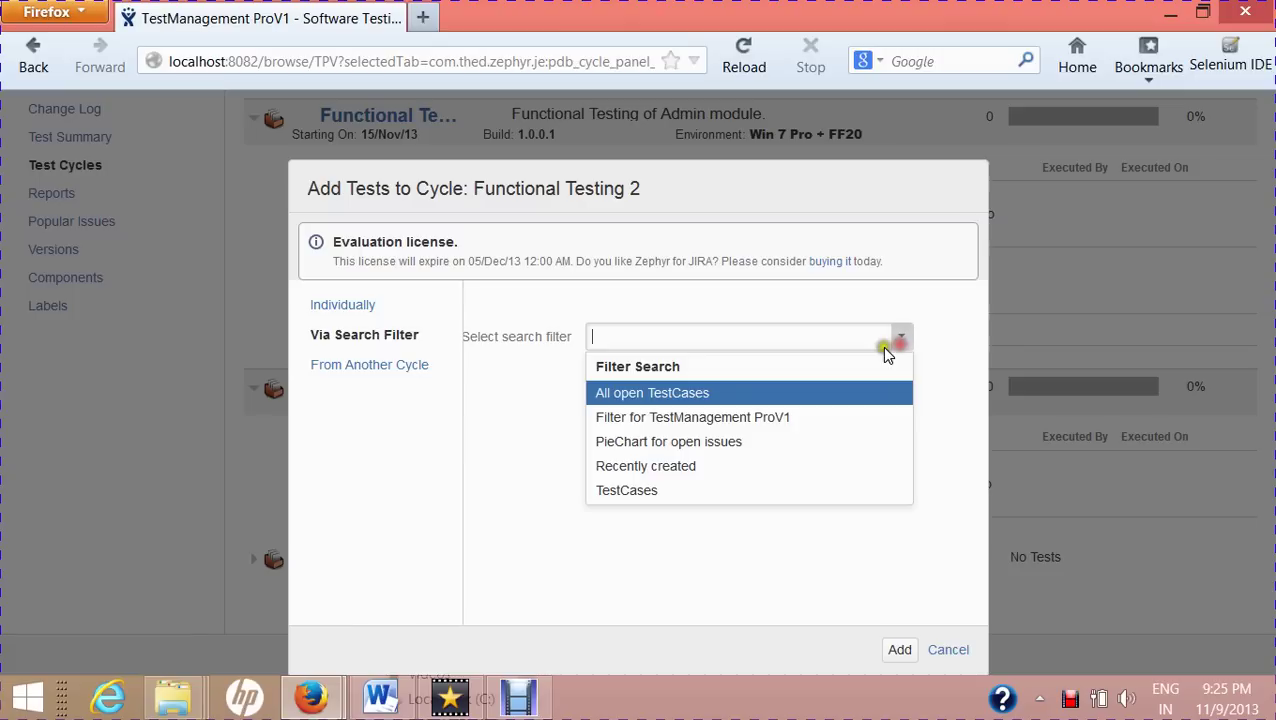
left_click(678, 395)
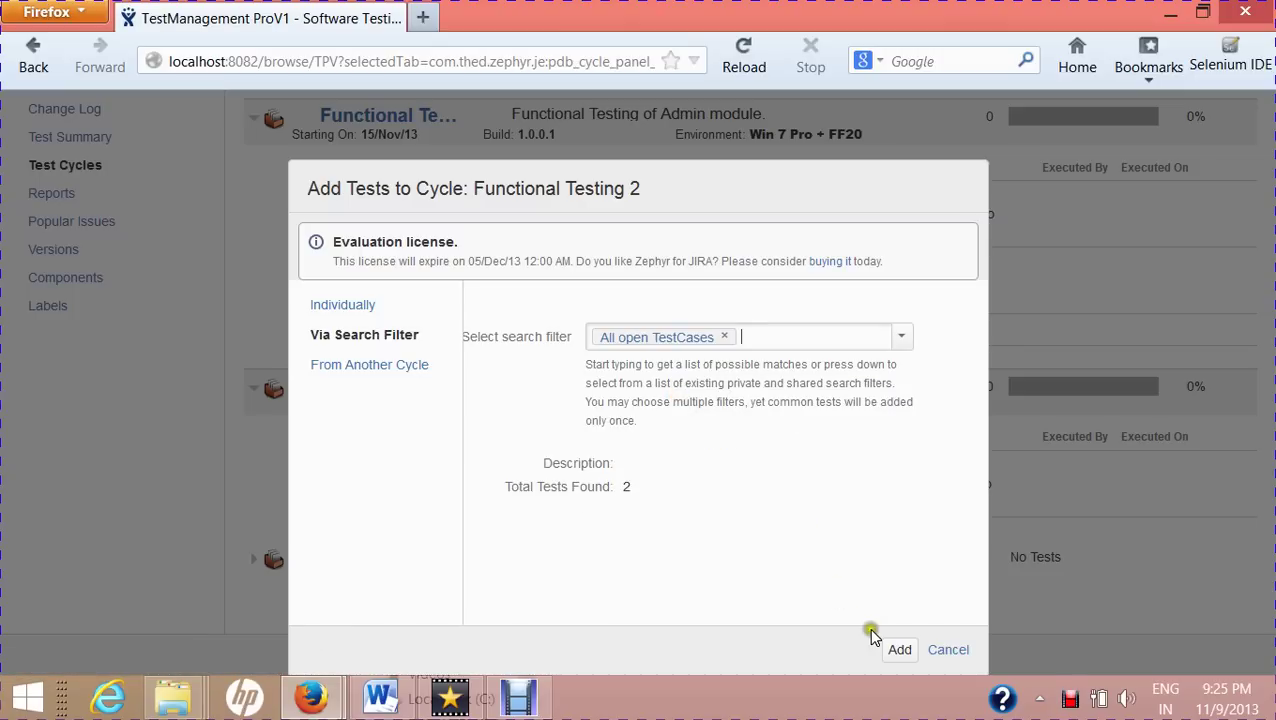
Step: Add the filter's tests, restoring TPV-14 beside TPV-15, and dismiss the status message
left_click(899, 650)
left_click(898, 651)
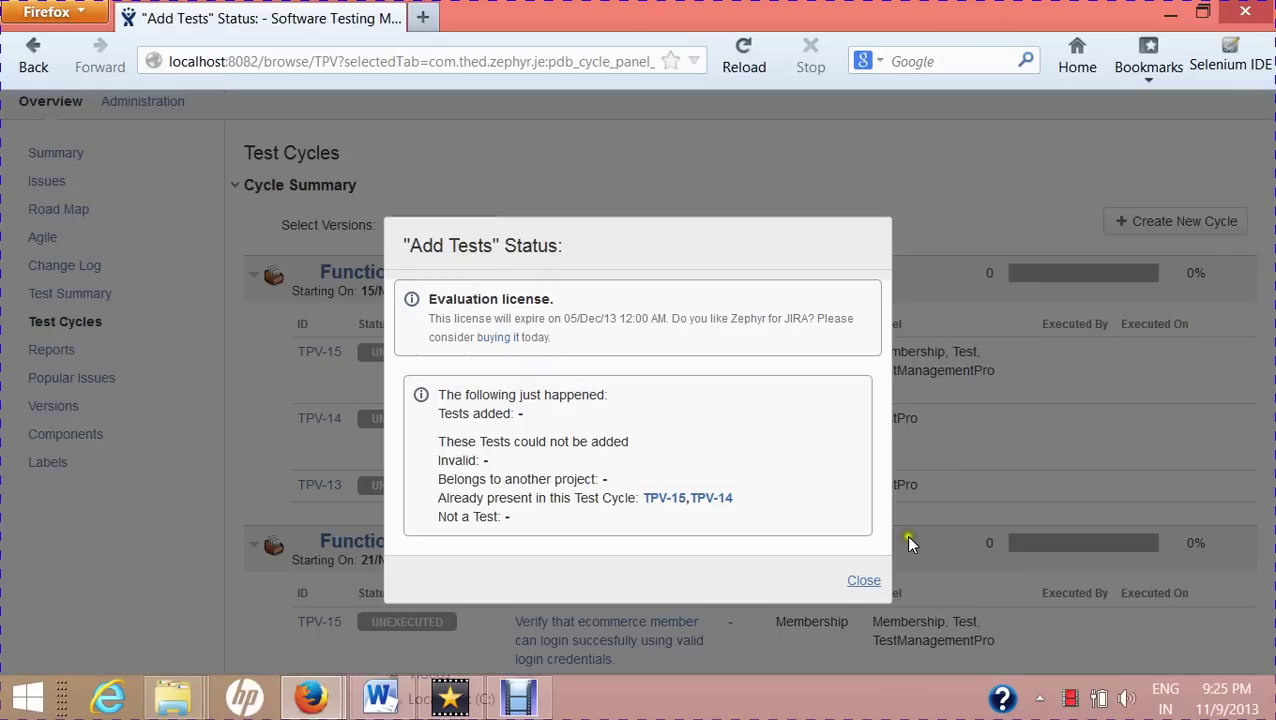
left_click(862, 578)
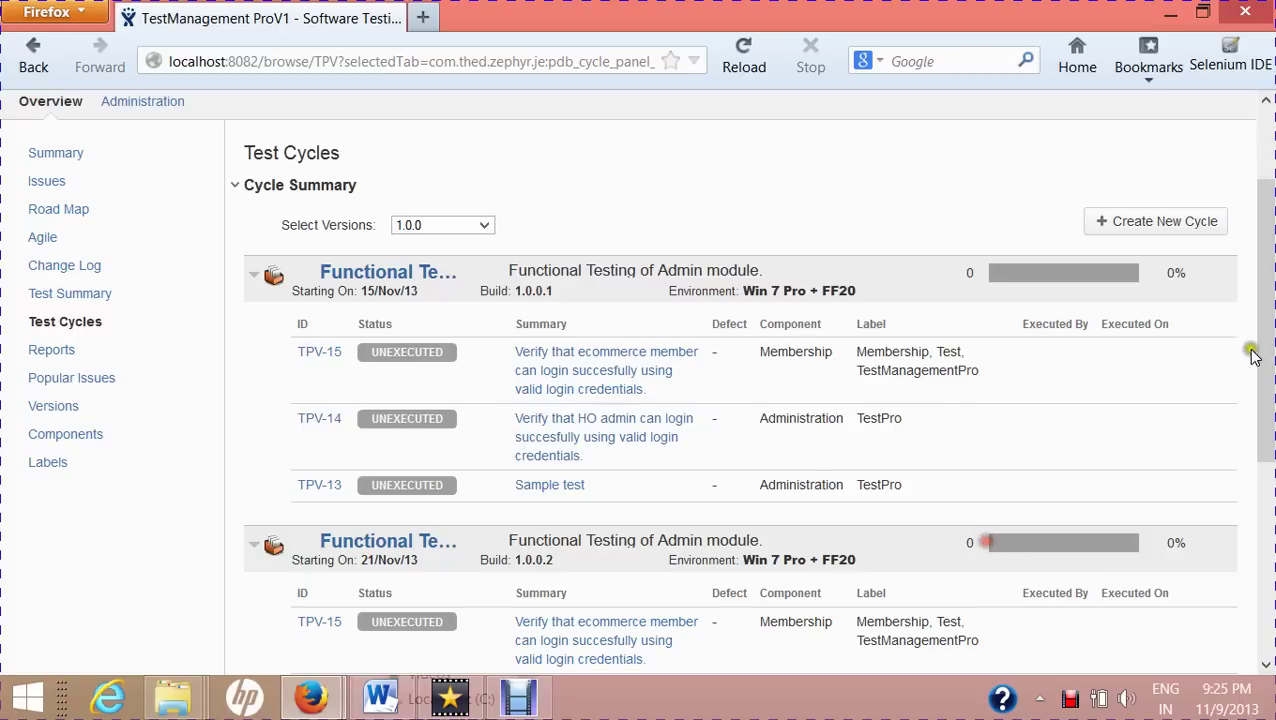
left_click(1262, 326)
left_click_drag(1262, 326, 1265, 447)
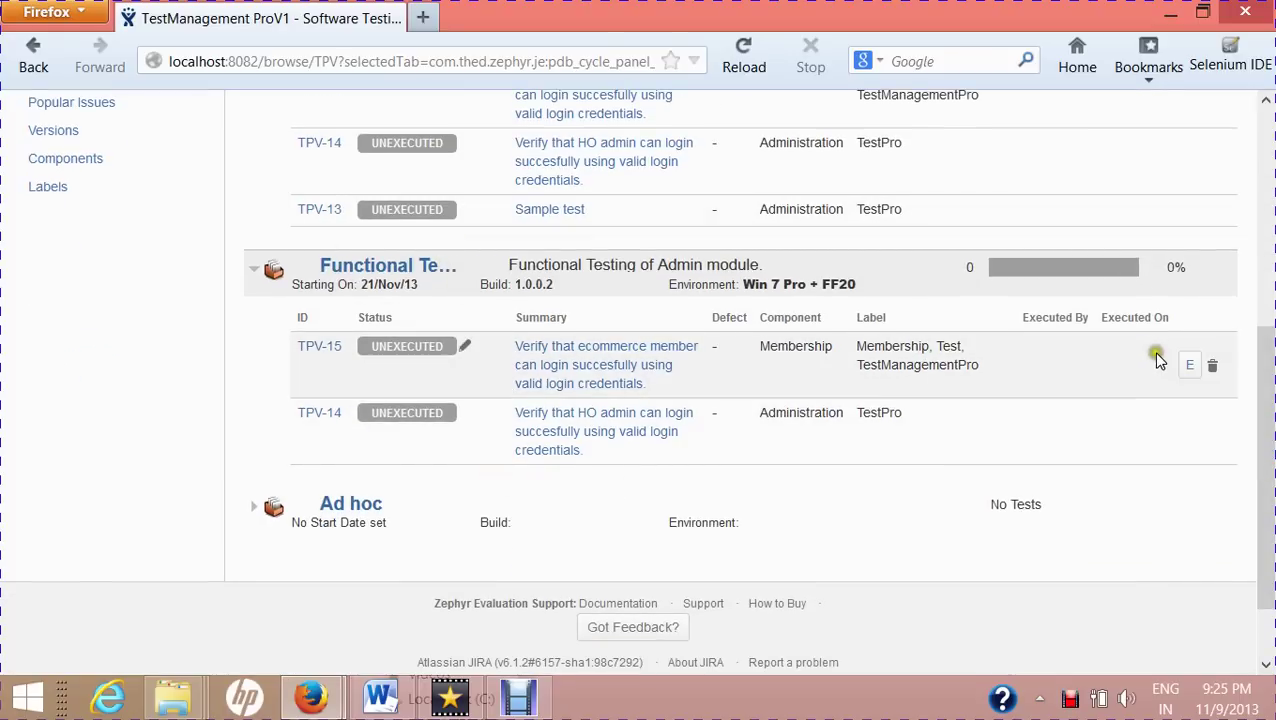
left_click_drag(1267, 361, 1270, 231)
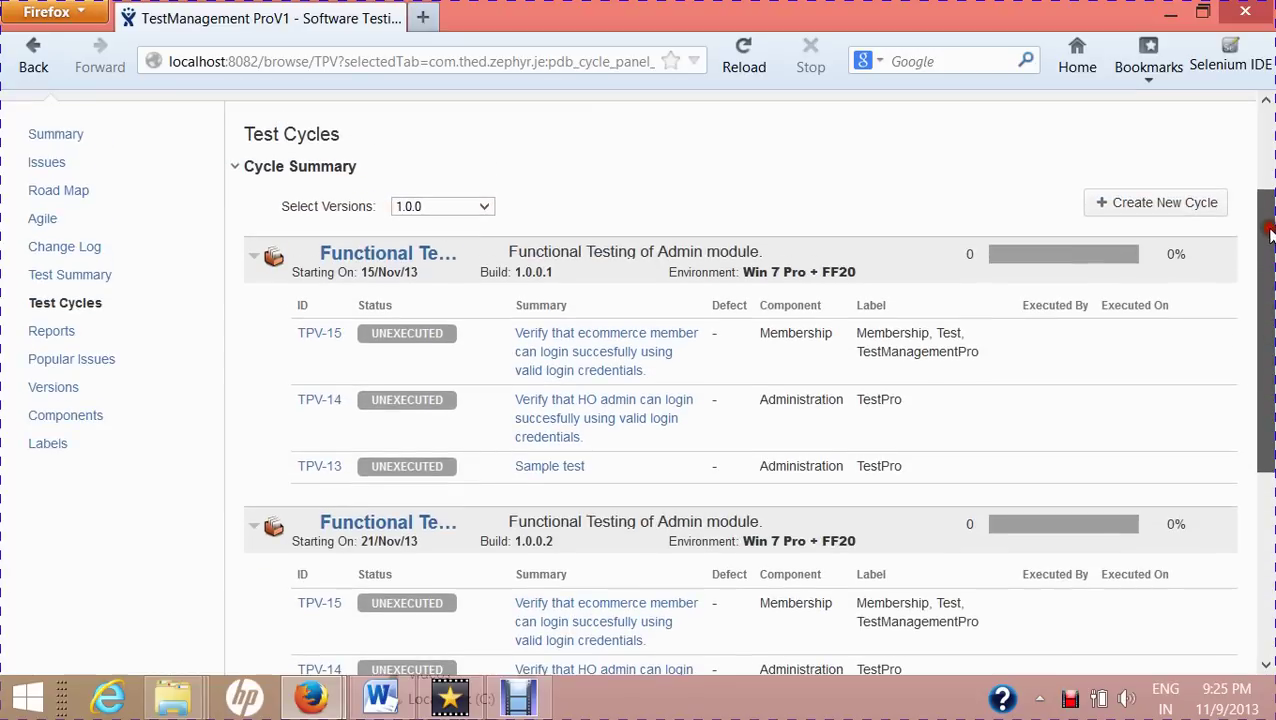